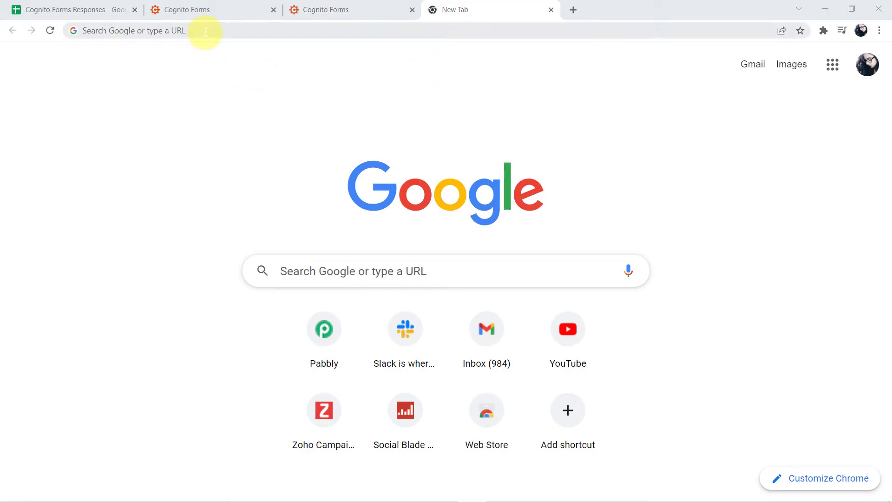
Go to the Pabbly website and open Pabbly Connect from the All Apps page in a new tab
click(206, 32)
text(Pabbly.com)
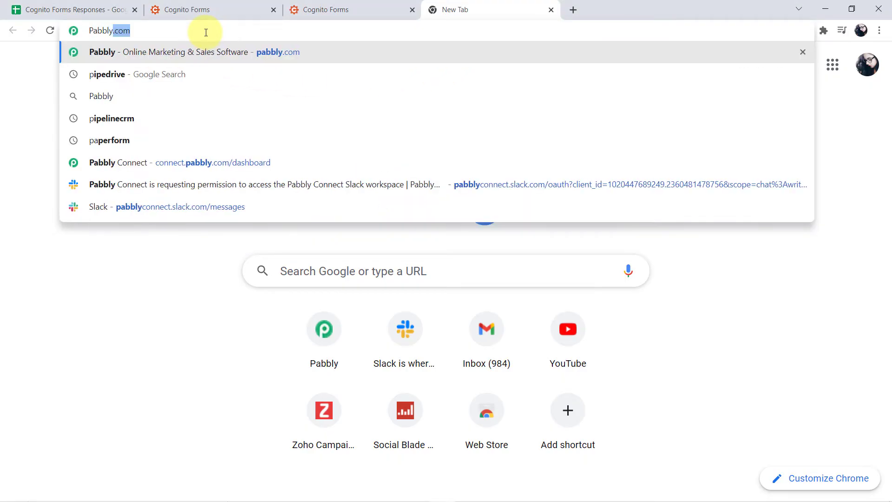
key(Return)
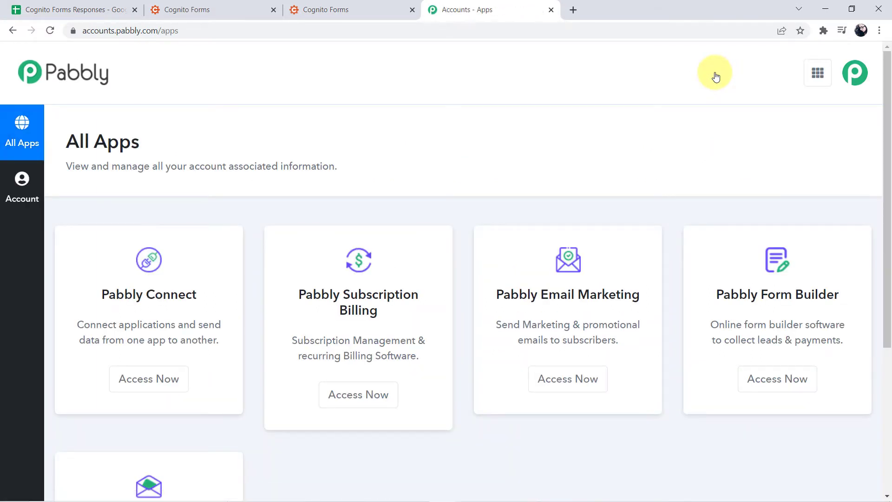
click(138, 377)
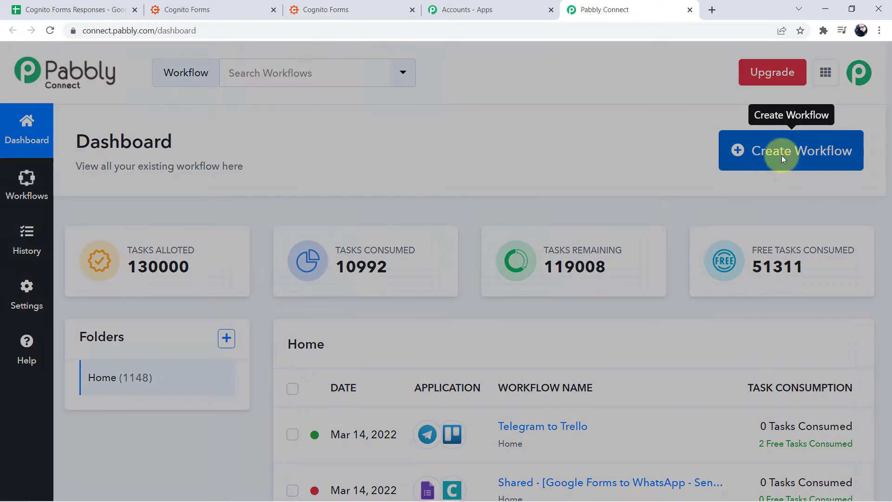
Create a workflow named 'Cognito Forms to Google Sheets' and collapse its trigger card
click(781, 154)
text(Cognito Forms to Google Sheets)
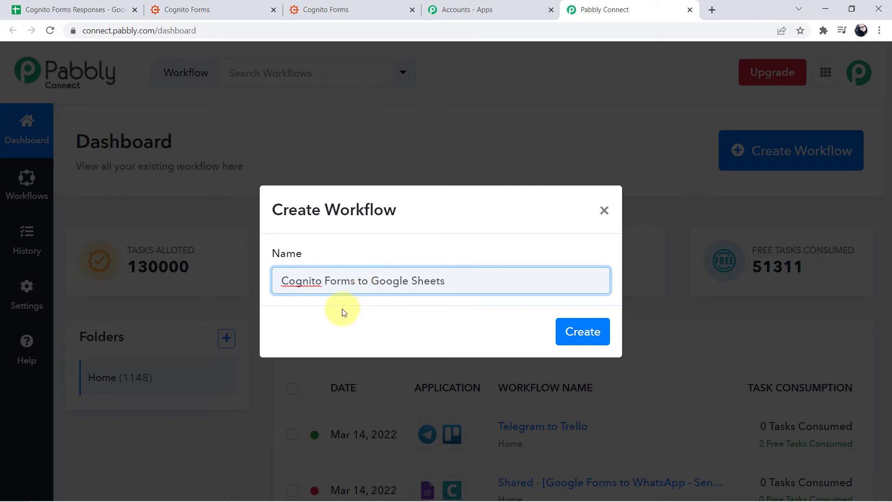
click(596, 339)
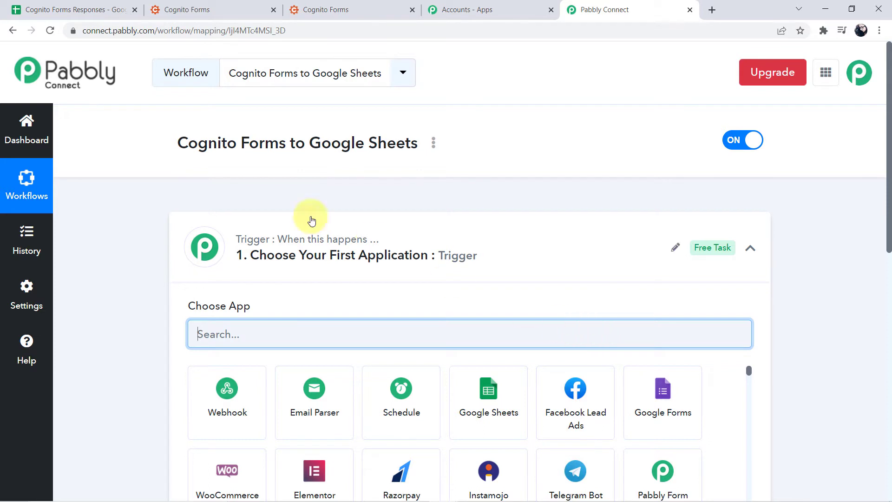
click(364, 251)
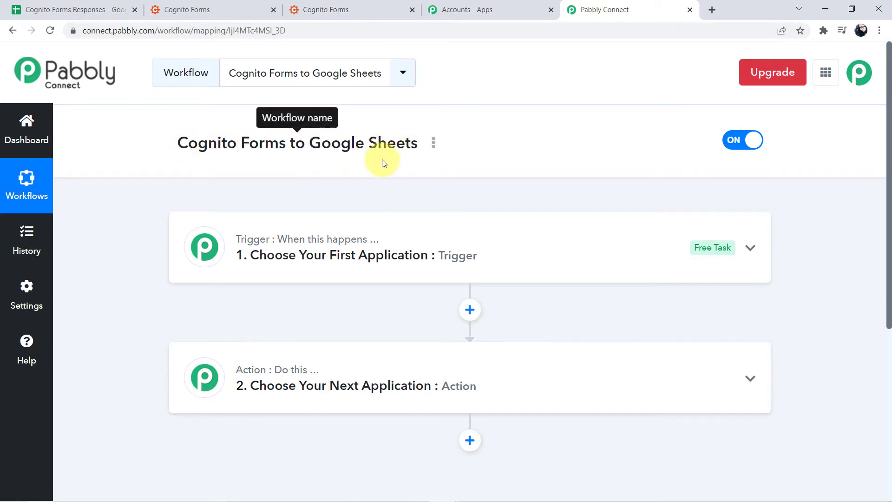
Set the trigger to Cognito Forms with the New Entry event and copy its webhook URL
click(299, 239)
click(268, 338)
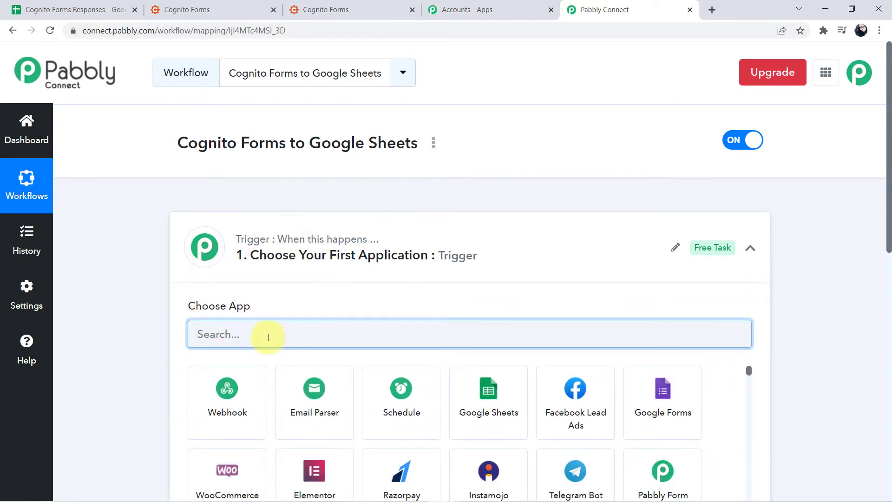
text(Cogn)
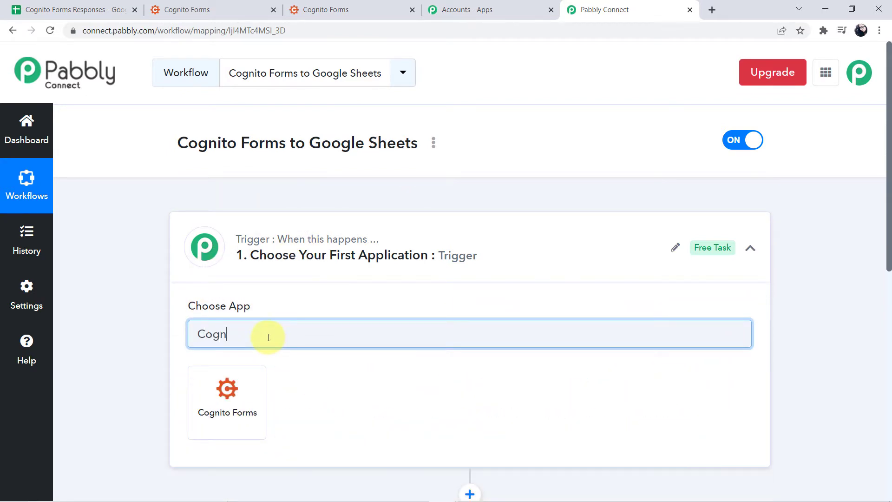
click(238, 392)
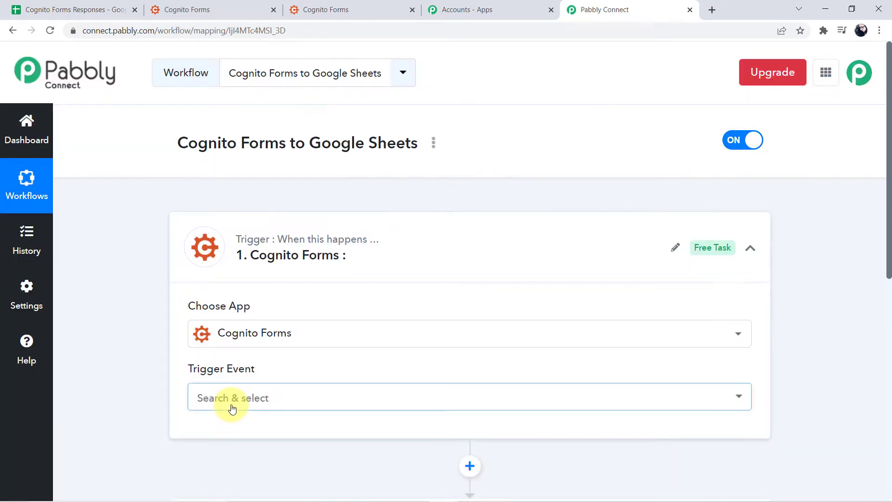
click(231, 395)
click(255, 312)
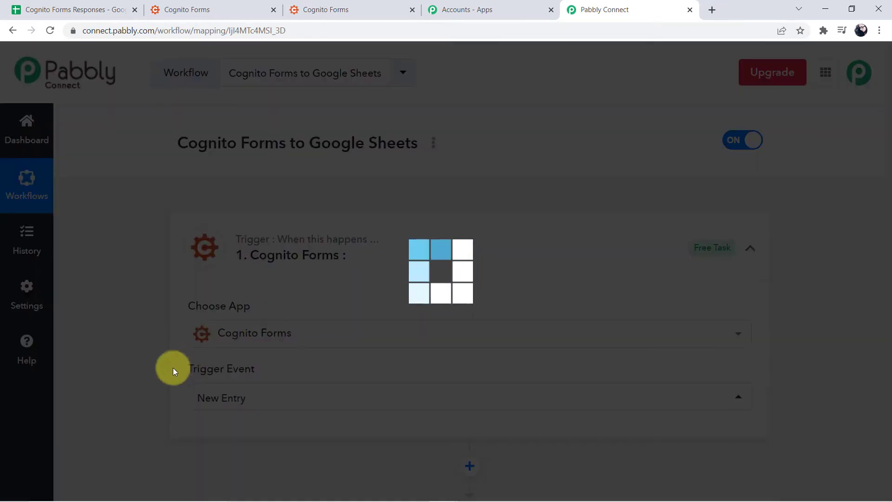
scroll(149, 369, down, 3)
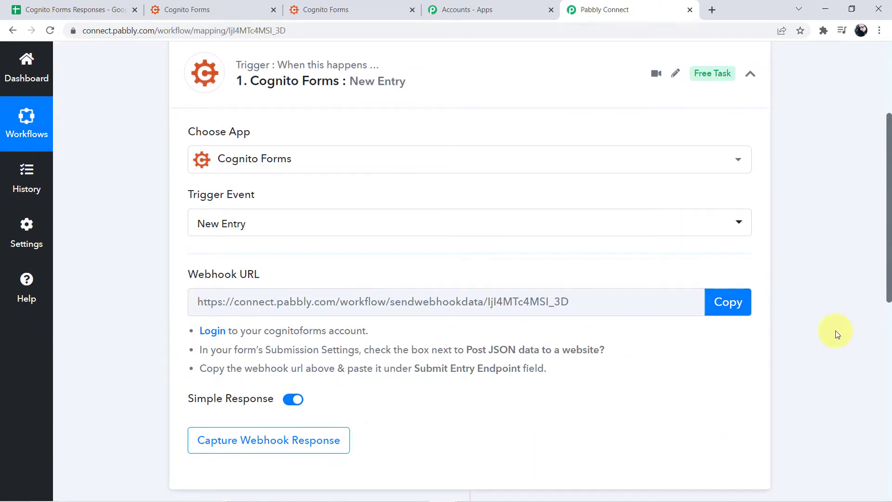
click(736, 306)
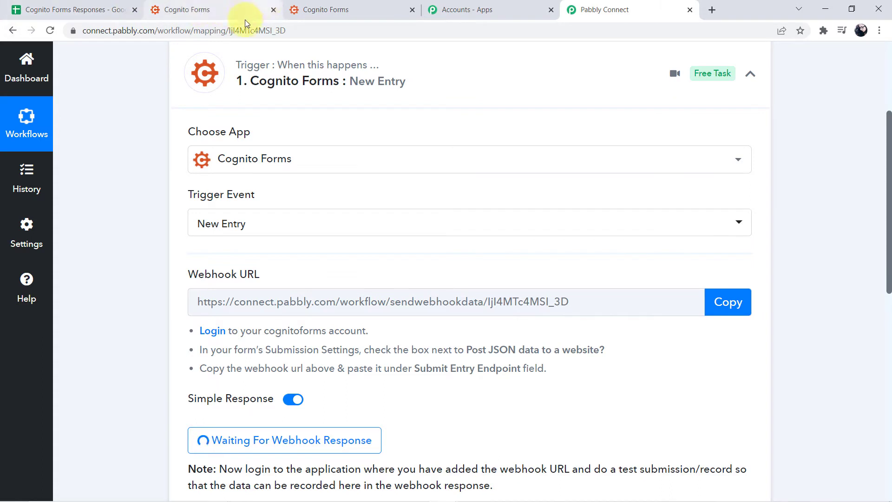
Look over the Sign Up Form's fields, then switch to the Cognito Forms Responses spreadsheet
click(375, 14)
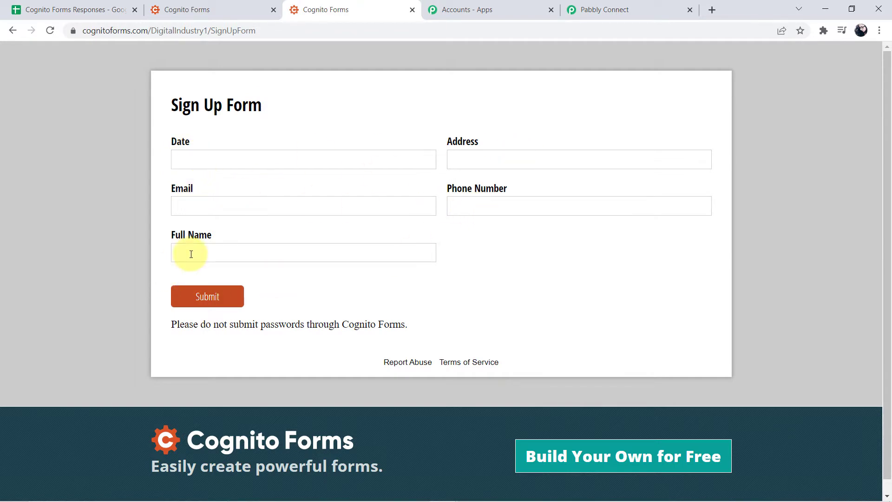
click(28, 8)
text(Full Name)
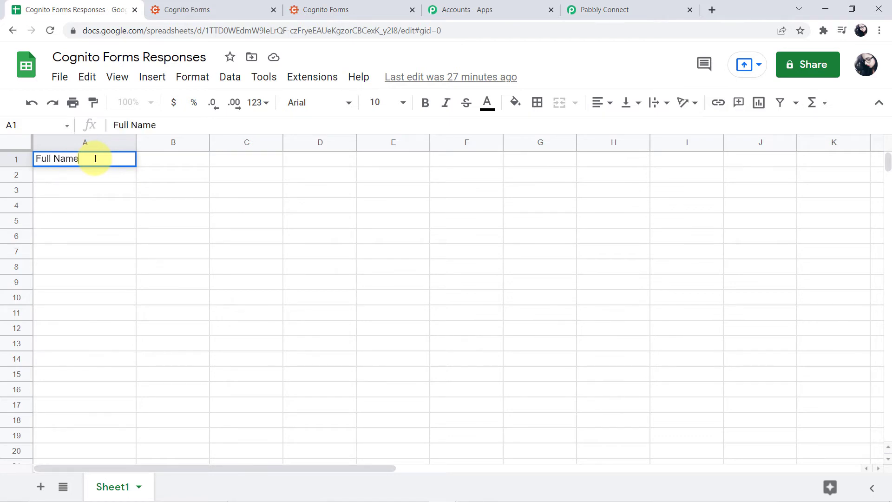
Enter headers Full Name, Address, Email, Phone Number and Submission Date across row 1
key(Tab)
text(Address)
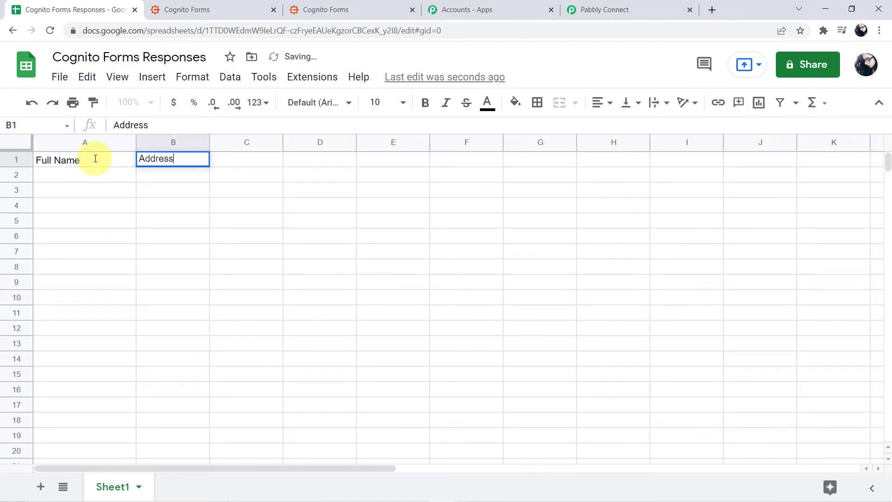
key(Tab)
text(Email)
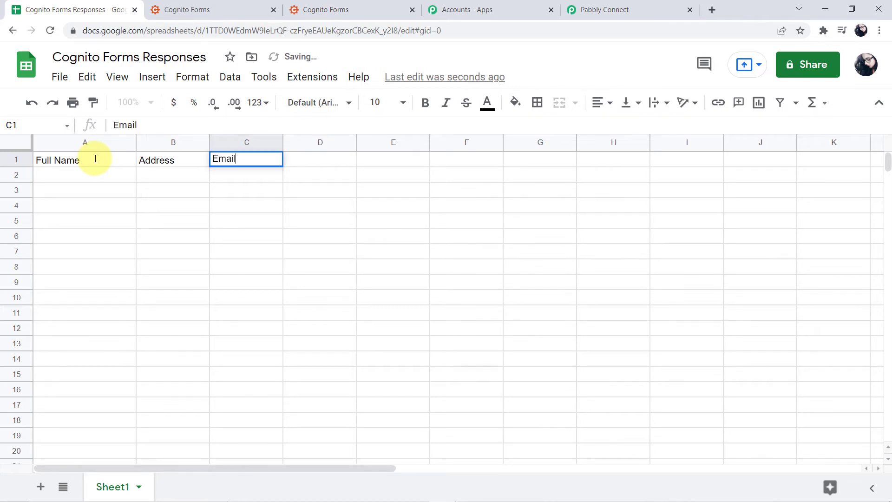
key(Tab)
text(P)
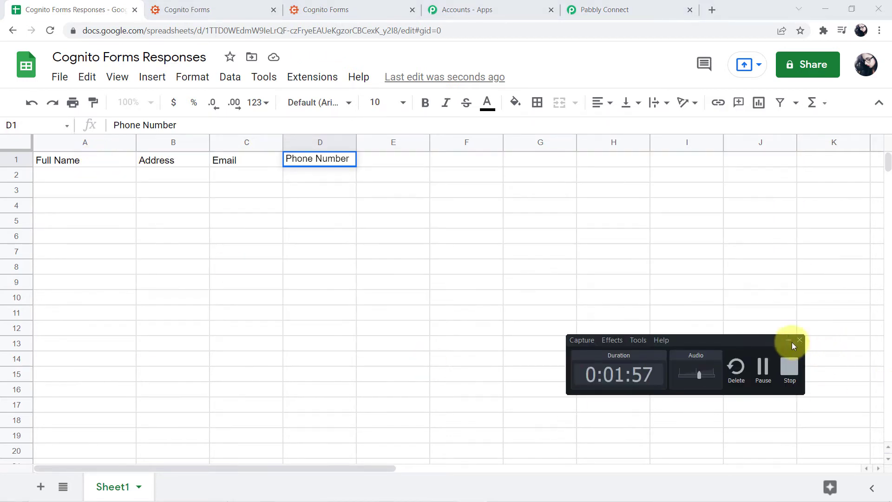
click(380, 162)
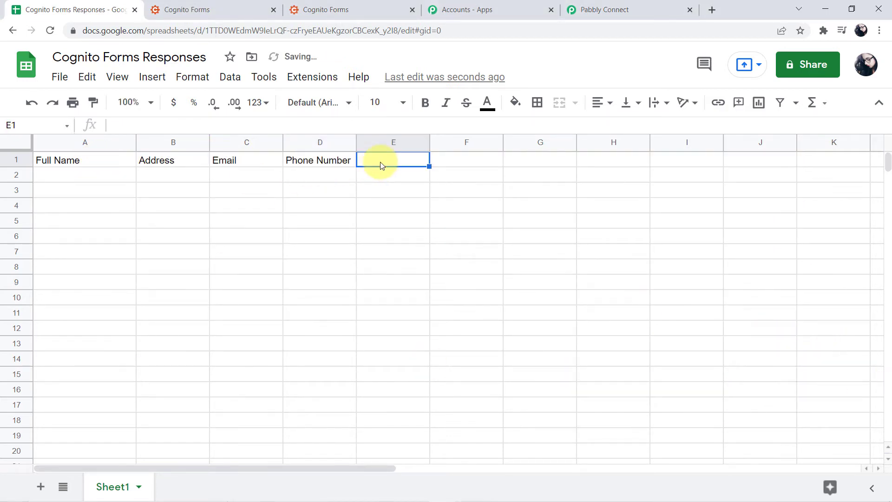
text(Submission)
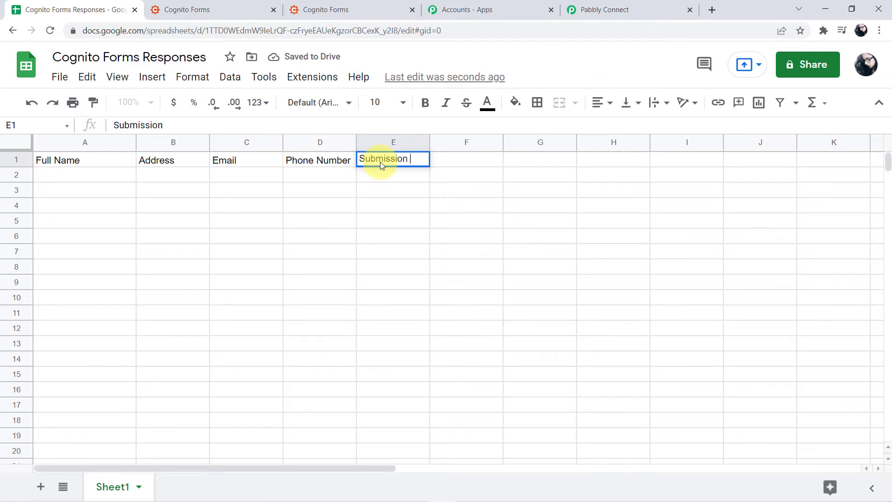
text( Date)
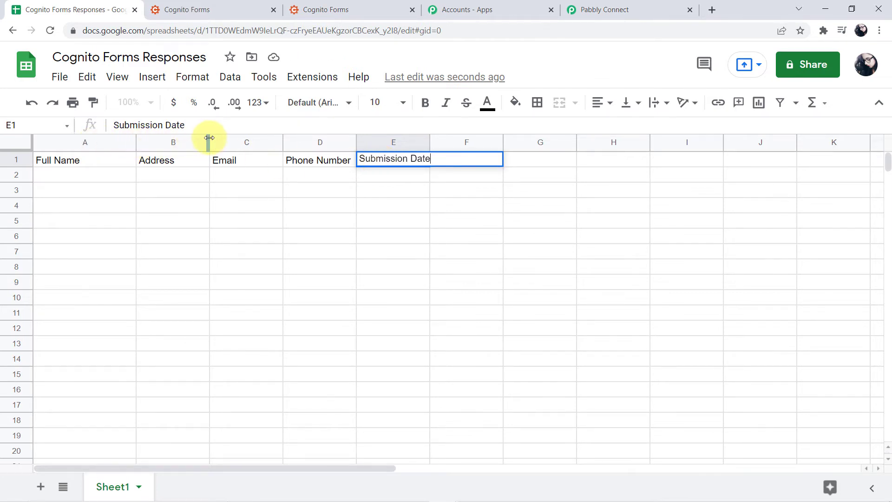
Widen columns B through E to fit their headers and select A1:E1
drag(209, 137, 266, 139)
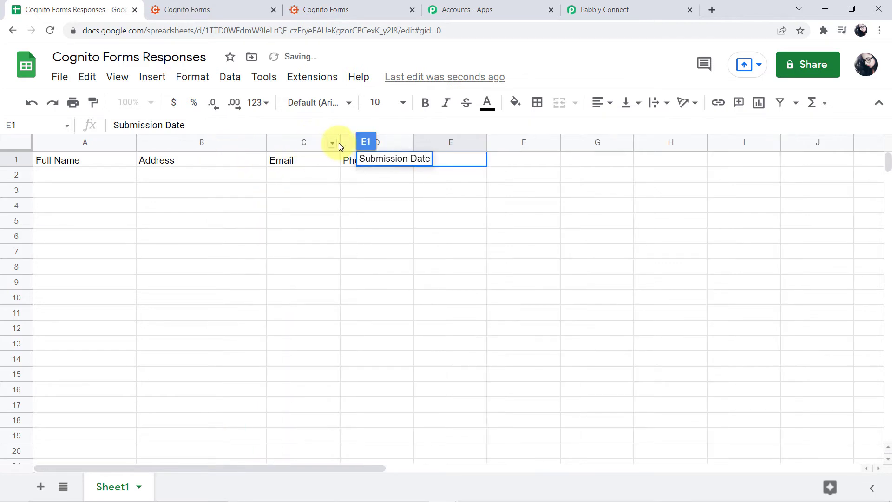
drag(340, 142, 379, 165)
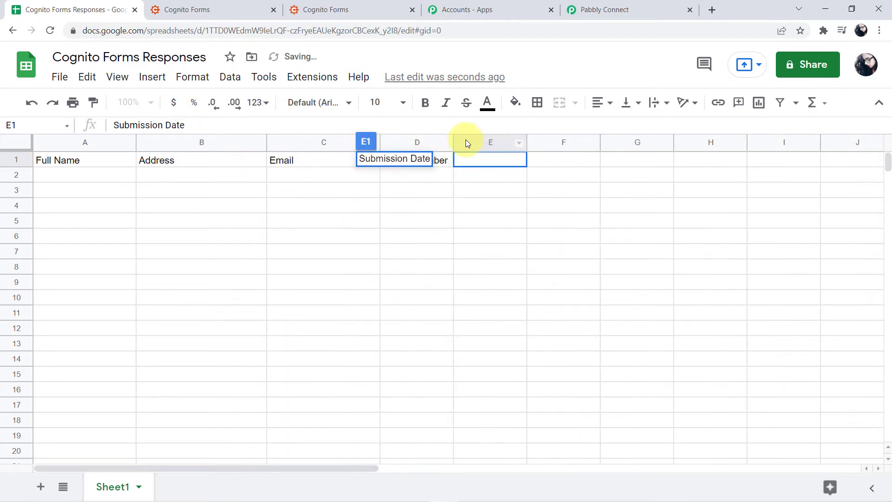
drag(452, 137, 506, 140)
click(390, 188)
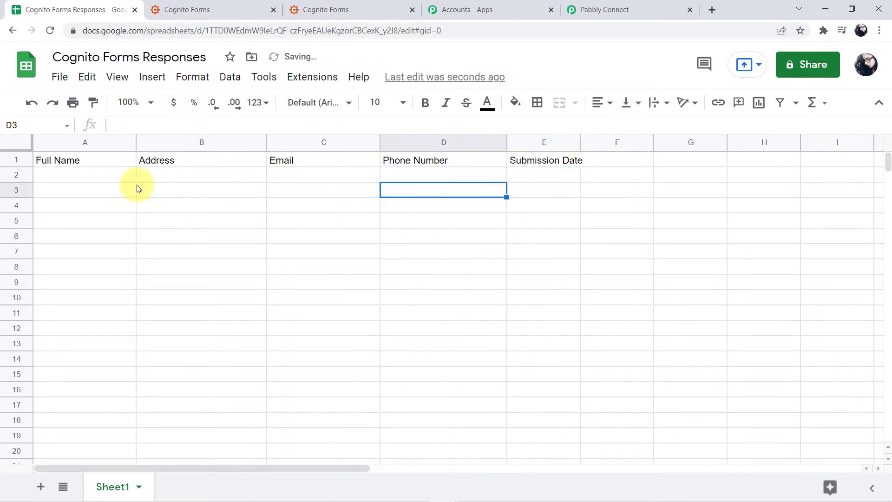
drag(65, 166, 527, 160)
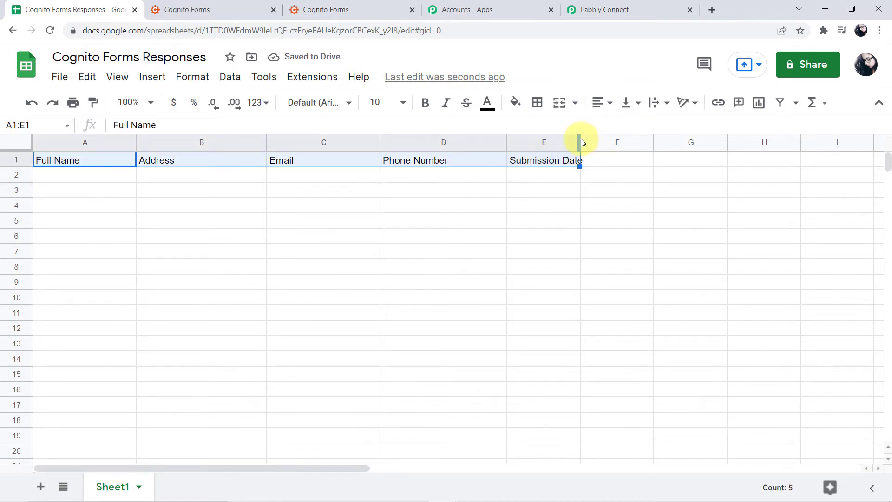
drag(582, 142, 596, 142)
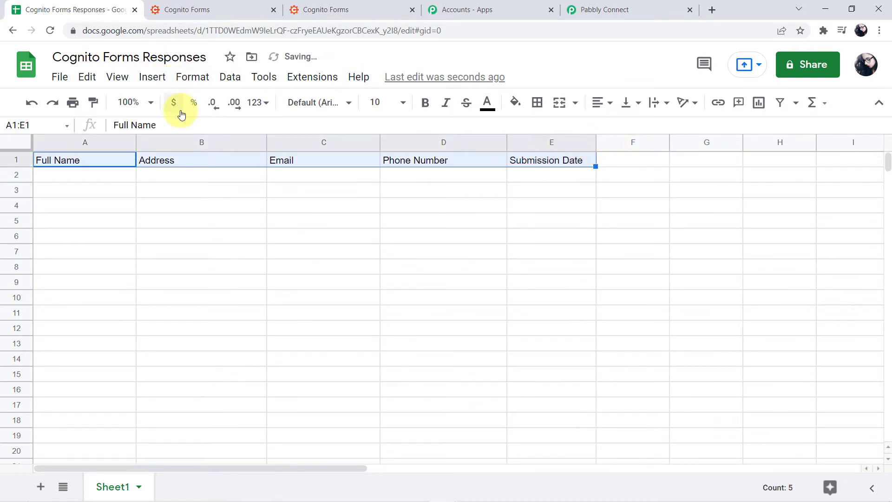
Format the header row bold, font size 12 and centre-aligned
key(ctrl+b)
click(378, 102)
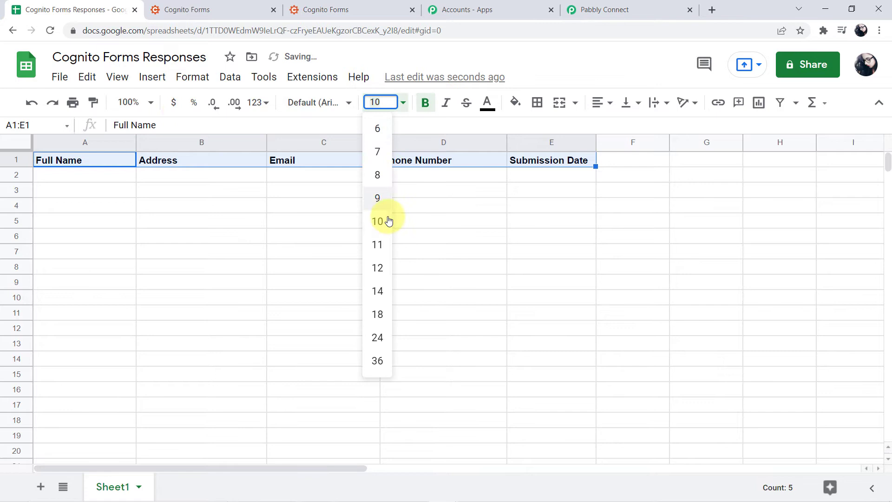
click(377, 268)
click(601, 102)
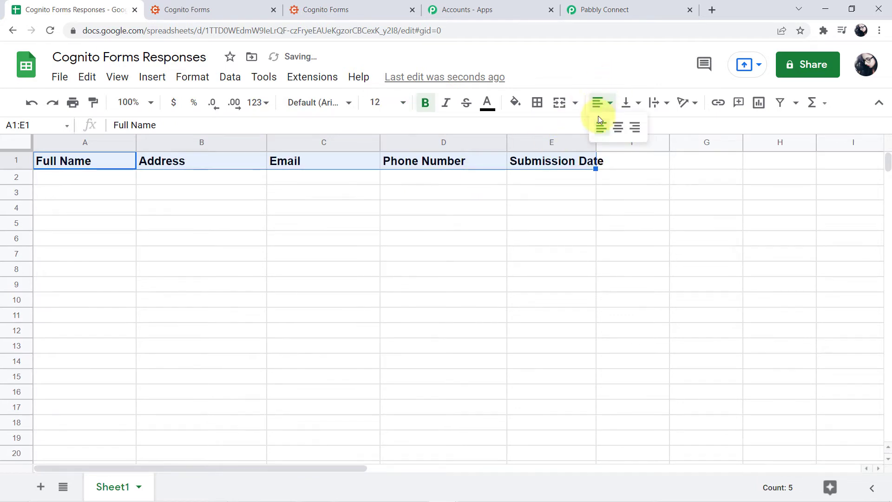
click(618, 131)
drag(596, 142, 637, 142)
click(586, 194)
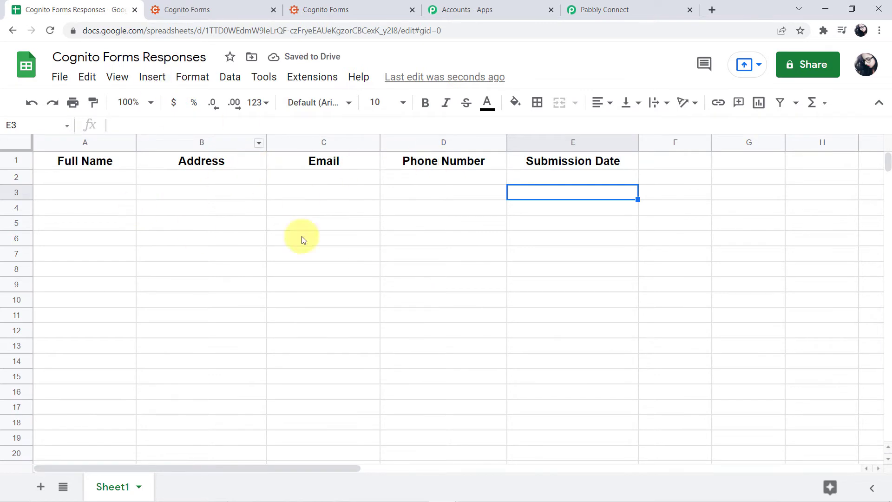
Review the public Sign Up Form, then open it in the Cognito Forms builder
click(209, 10)
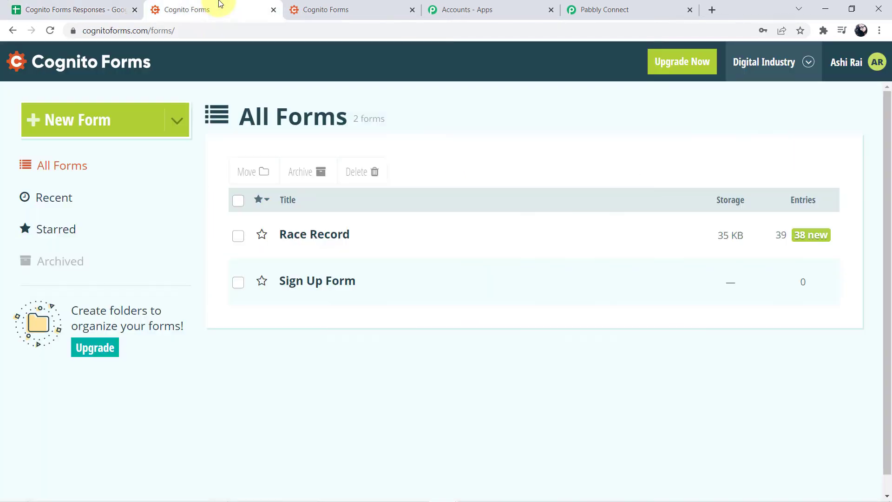
click(344, 10)
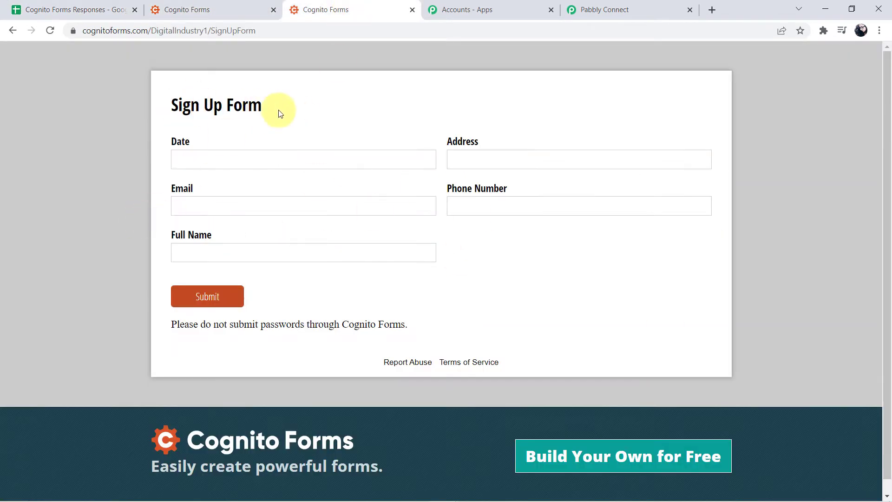
click(51, 10)
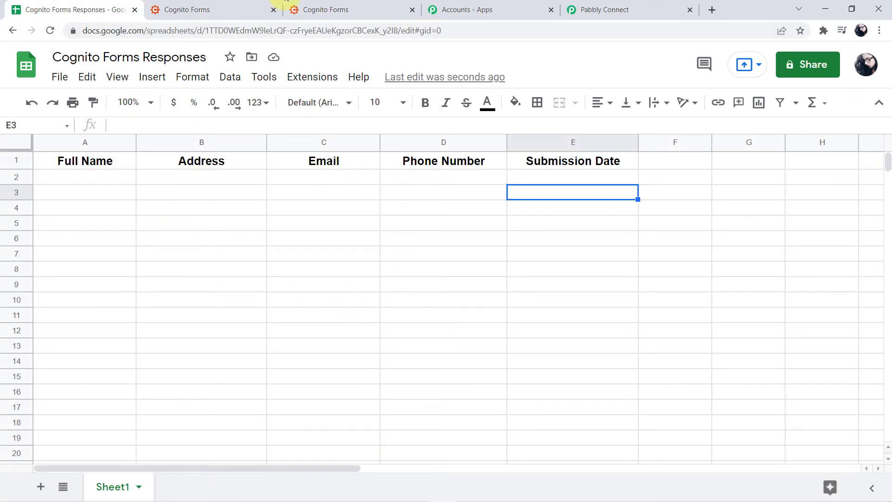
click(343, 10)
click(186, 10)
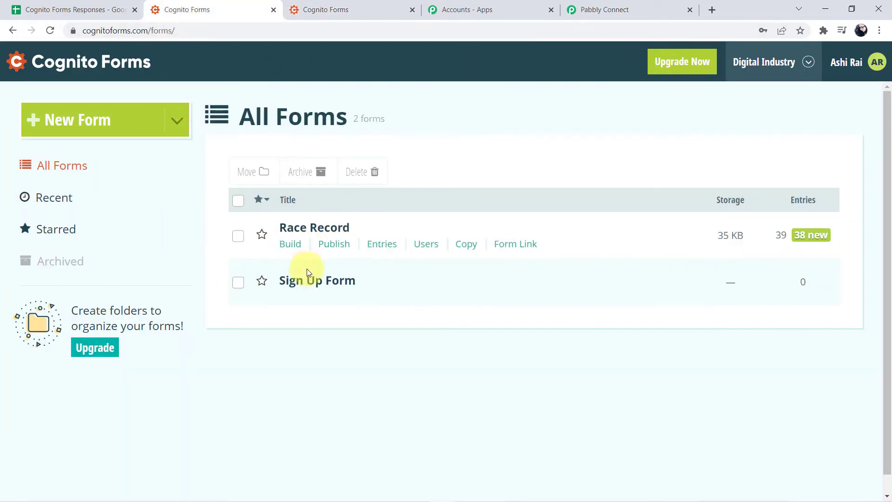
mouse_move(316, 280)
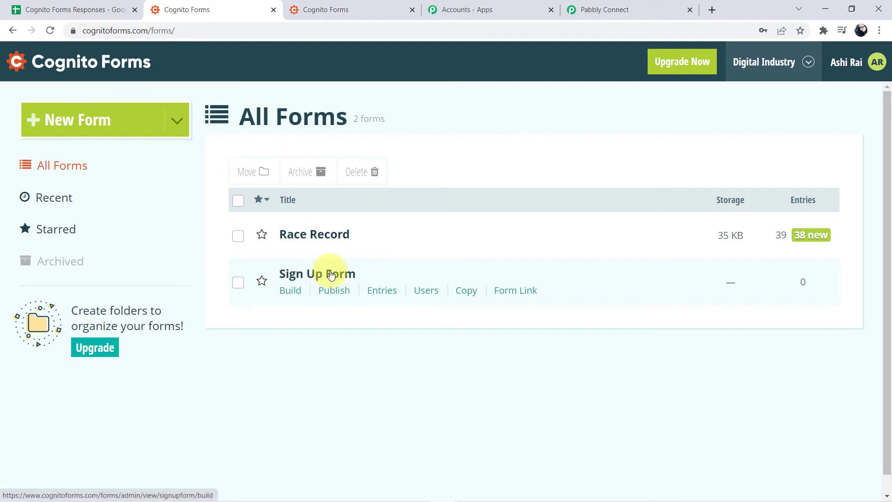
click(331, 275)
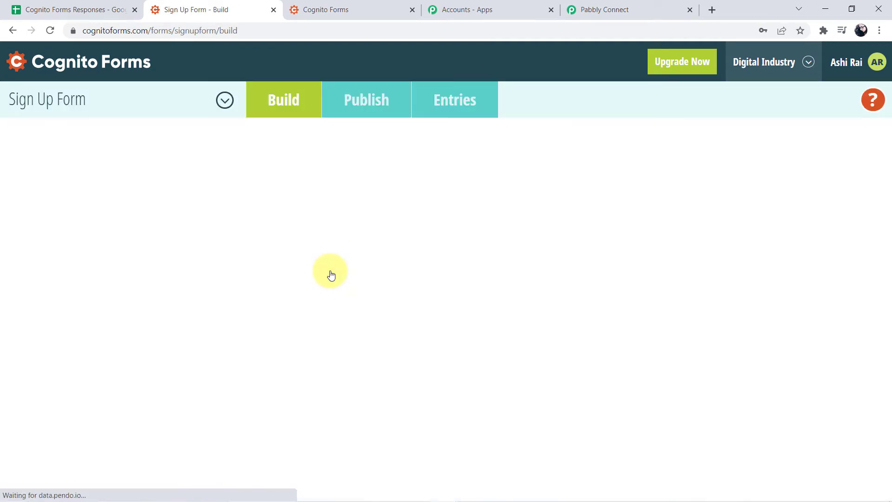
scroll(224, 355, down, 3)
scroll(273, 307, up, 3)
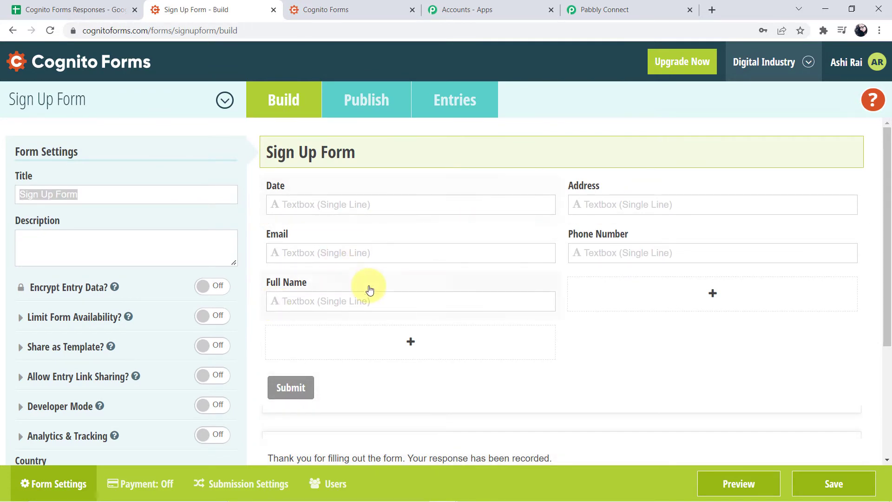
scroll(321, 294, down, 3)
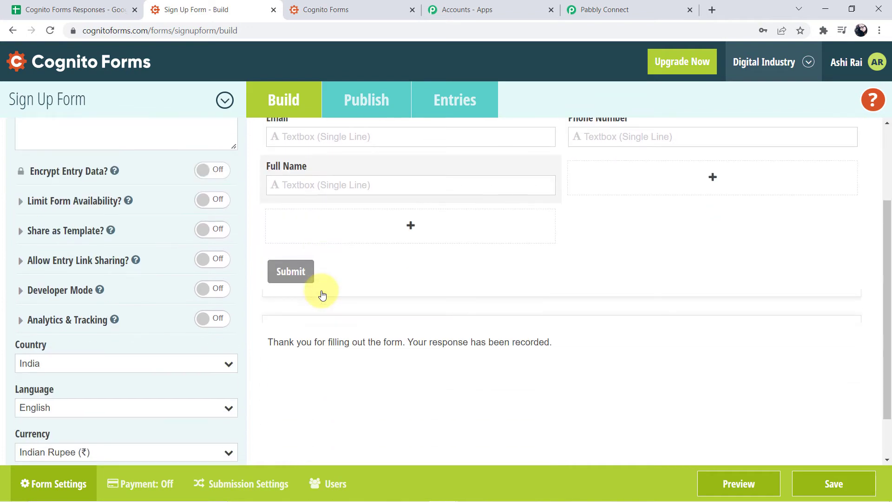
Turn on Post JSON Data to a Website in the form's submission settings
click(266, 489)
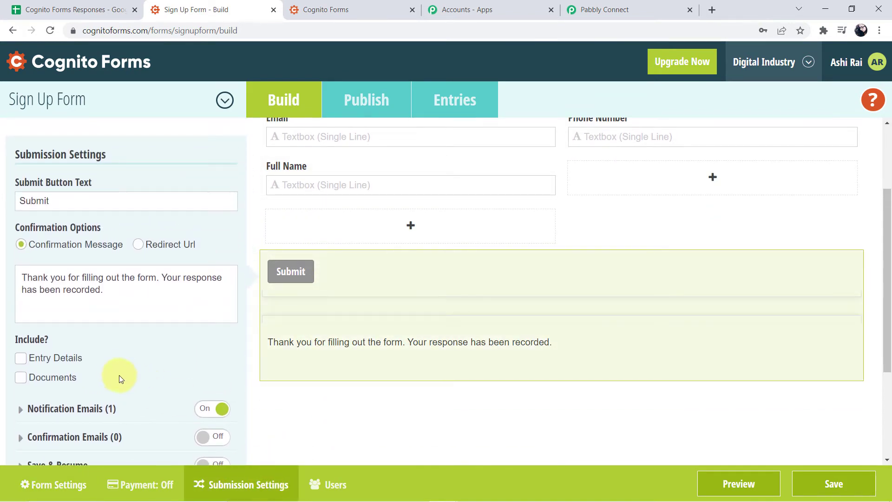
scroll(118, 377, down, 2)
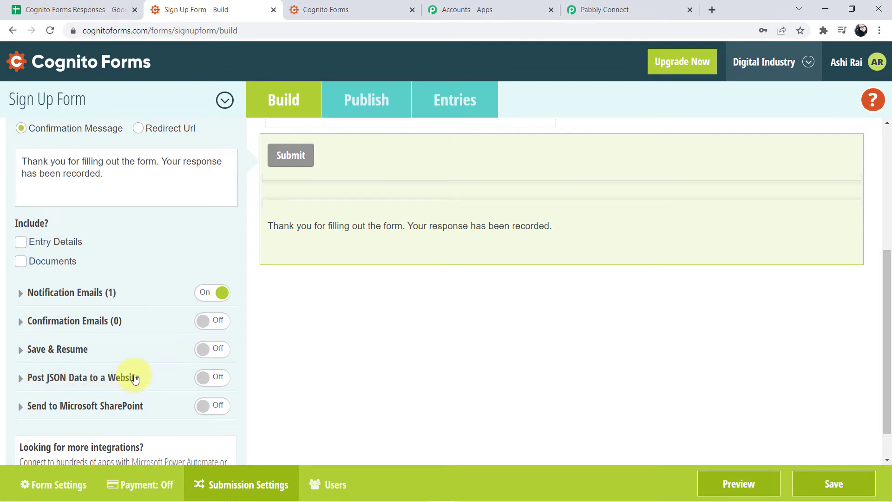
click(206, 380)
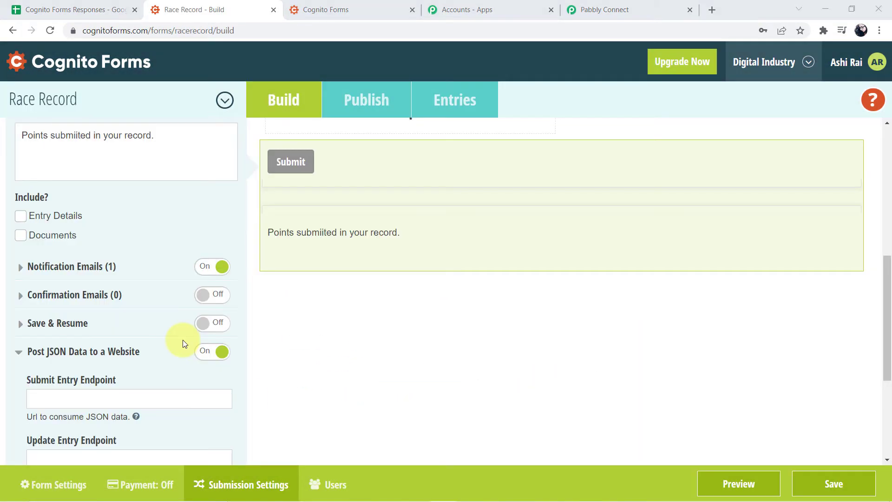
scroll(91, 341, down, 1)
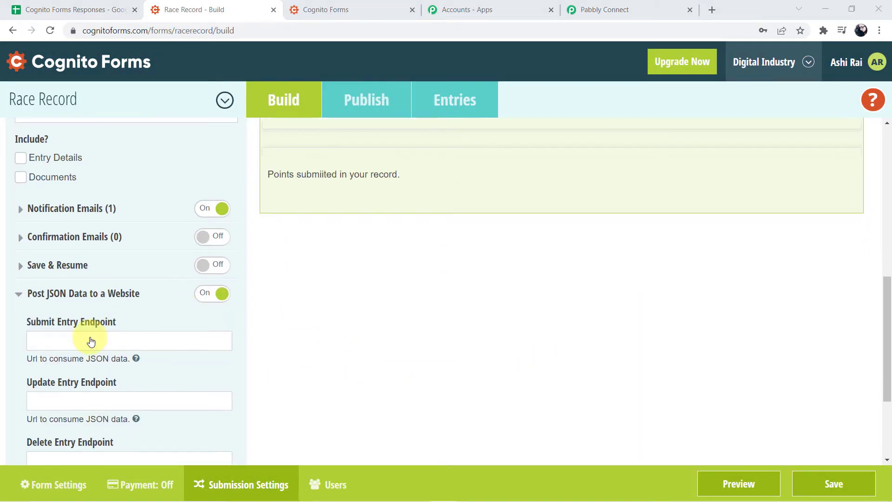
scroll(89, 338, down, 1)
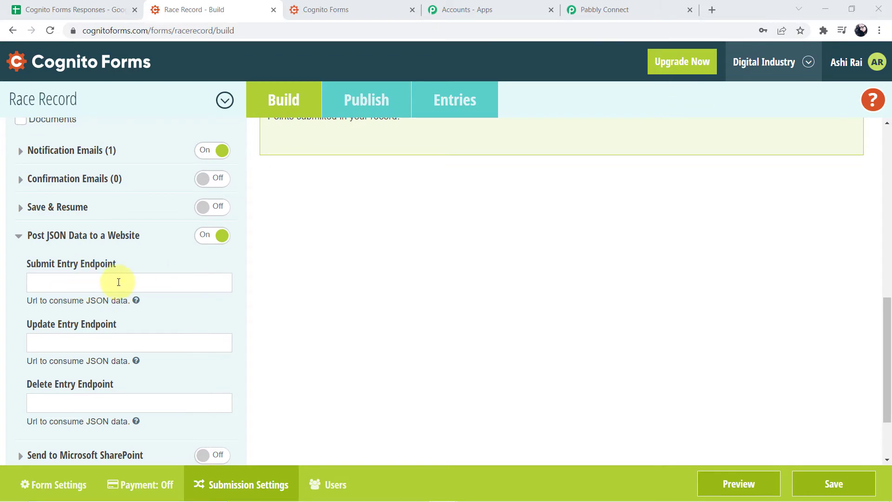
click(639, 9)
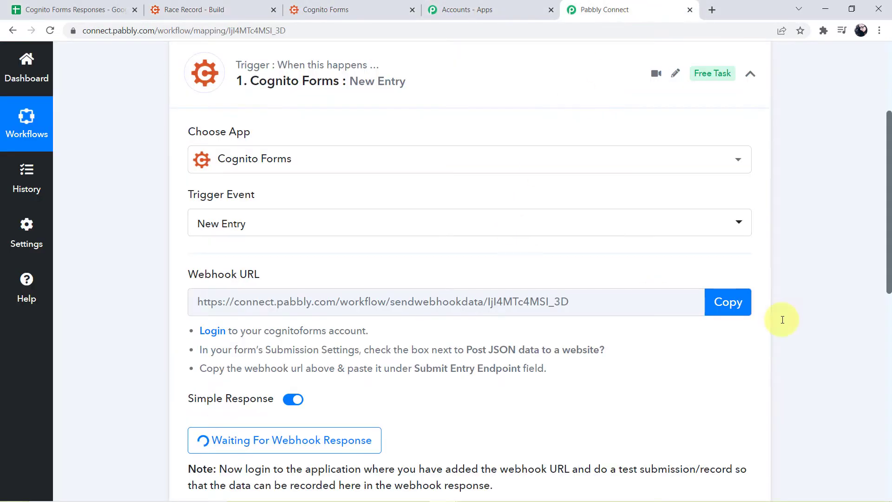
Paste the Pabbly webhook URL into Submit Entry Endpoint and save the Race Record form
click(743, 303)
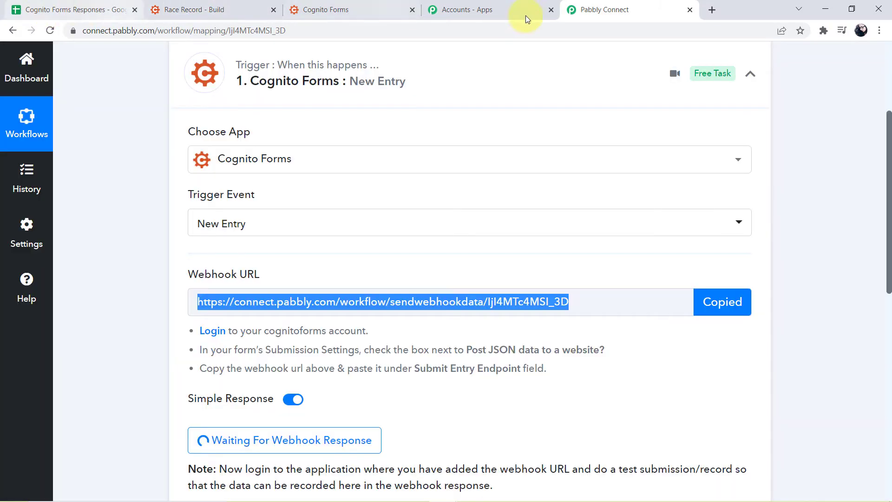
click(240, 8)
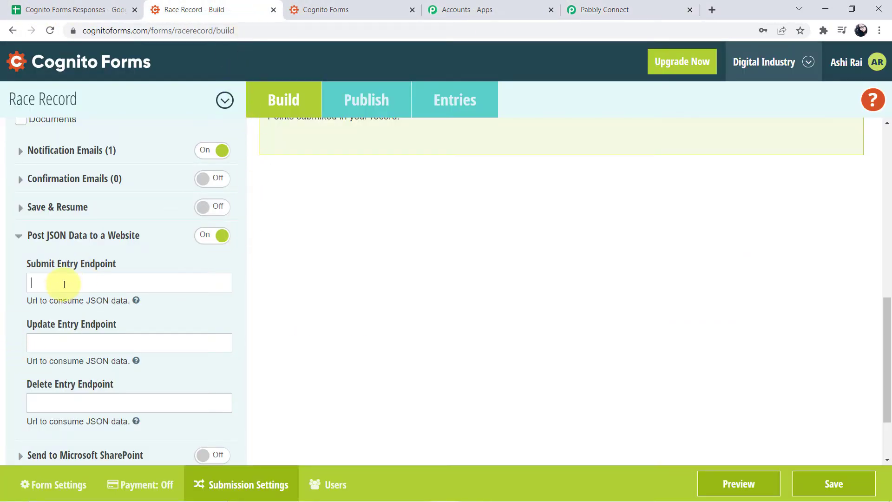
key(ctrl+v)
scroll(80, 325, down, 2)
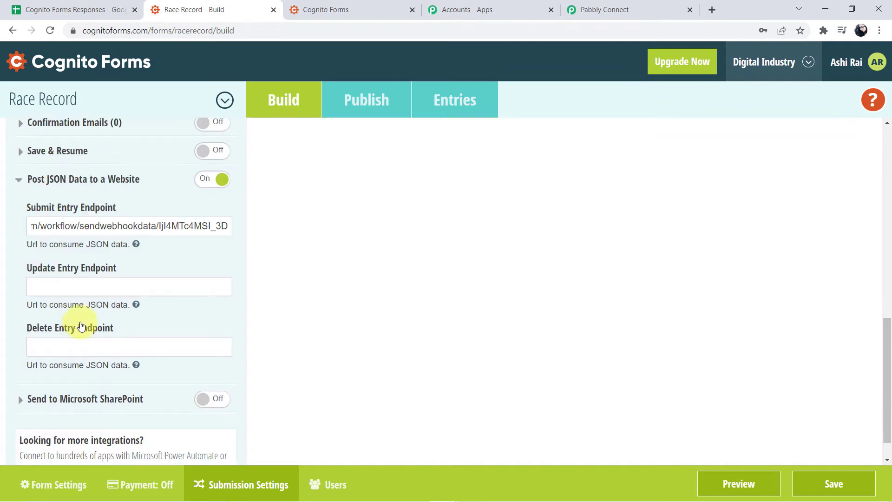
scroll(80, 325, down, 1)
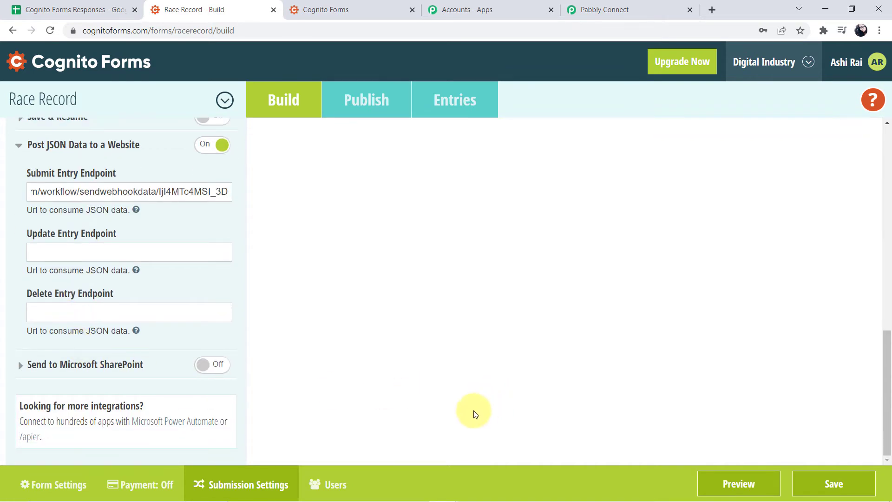
click(841, 491)
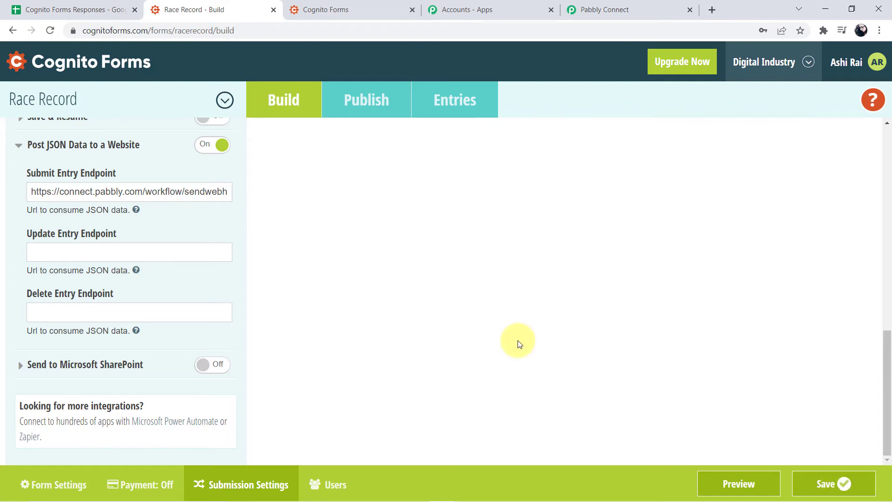
Leave Pabbly waiting for a webhook response and return to the form builder
scroll(498, 332, up, 5)
scroll(418, 325, up, 1)
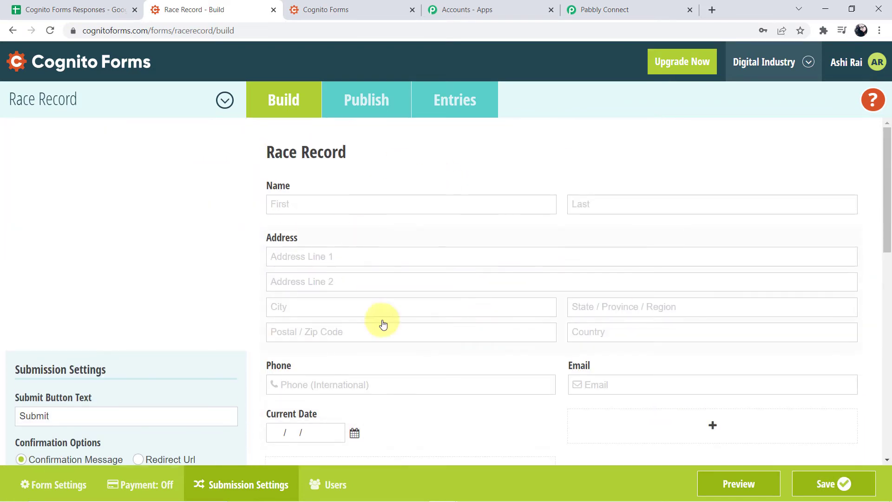
click(623, 10)
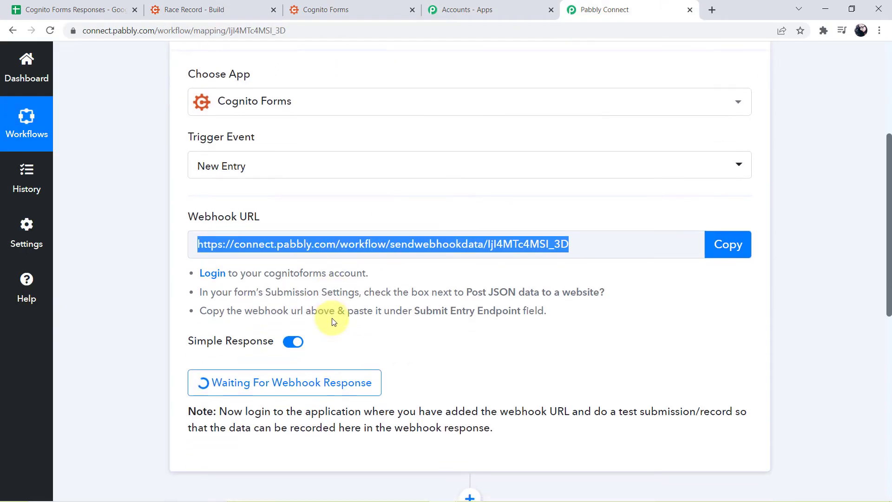
click(498, 363)
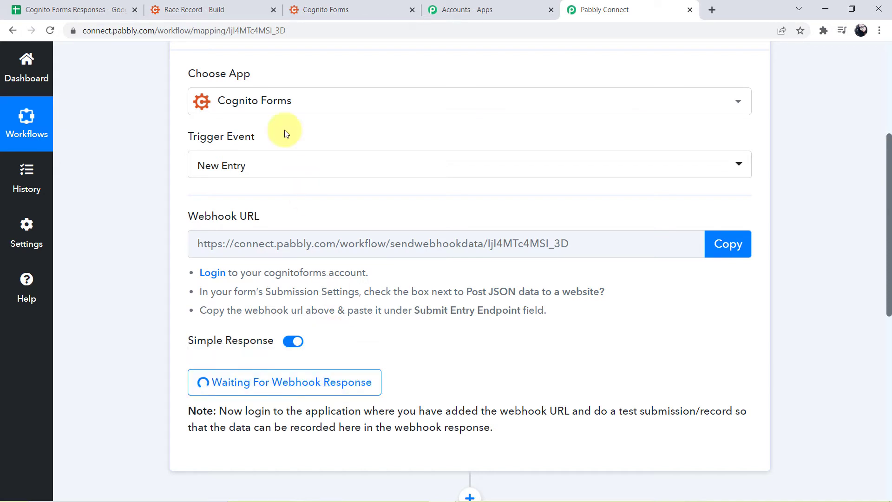
click(239, 8)
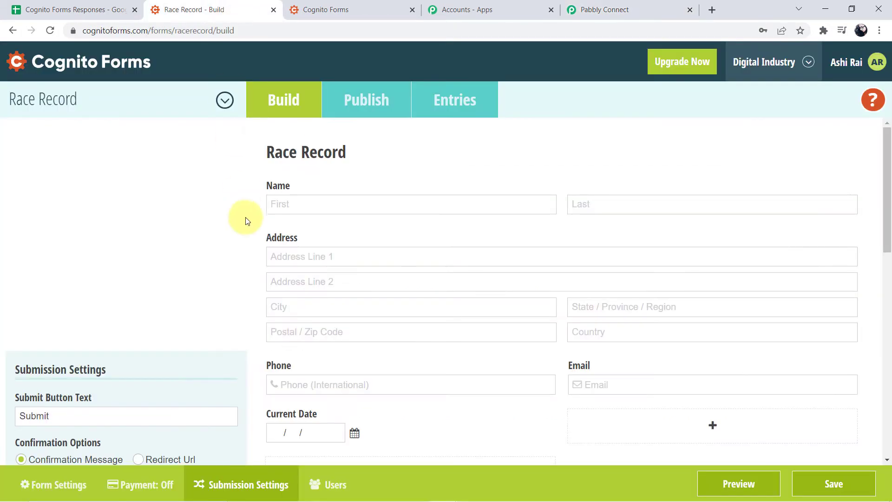
Edit the form title, then copy the 'Share a link' URL from Publish for a new tab
click(307, 150)
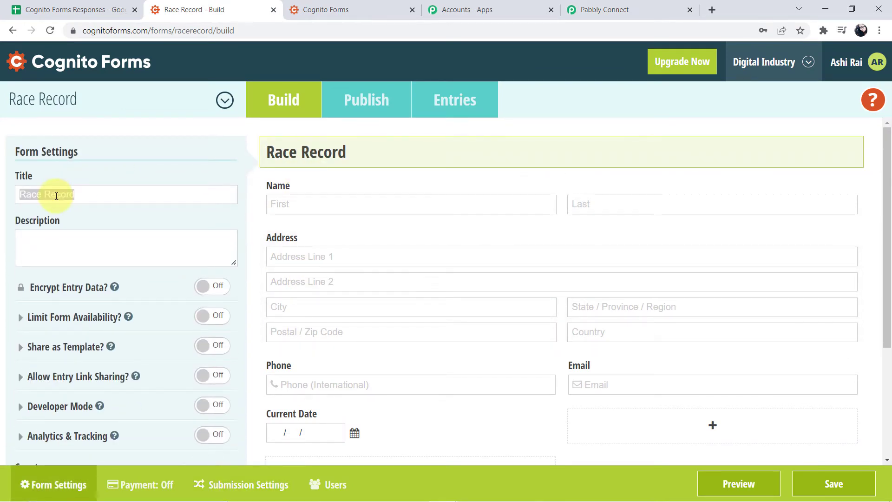
text(Sign Up)
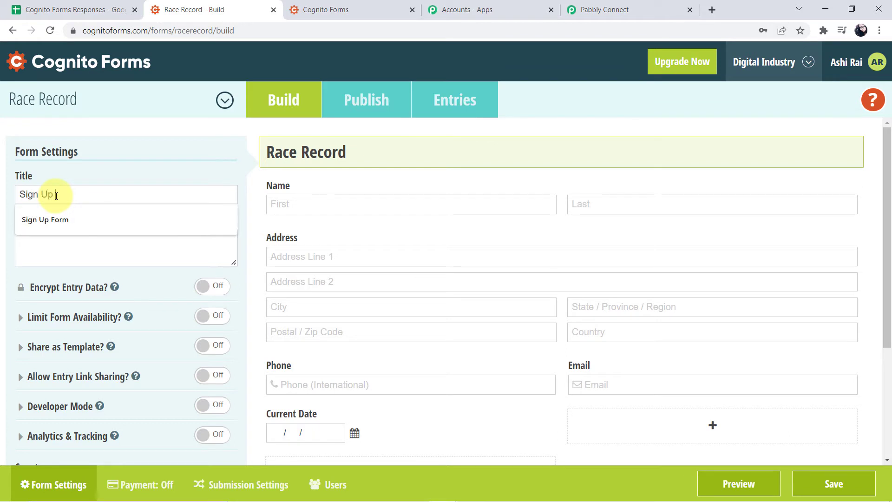
text( Form)
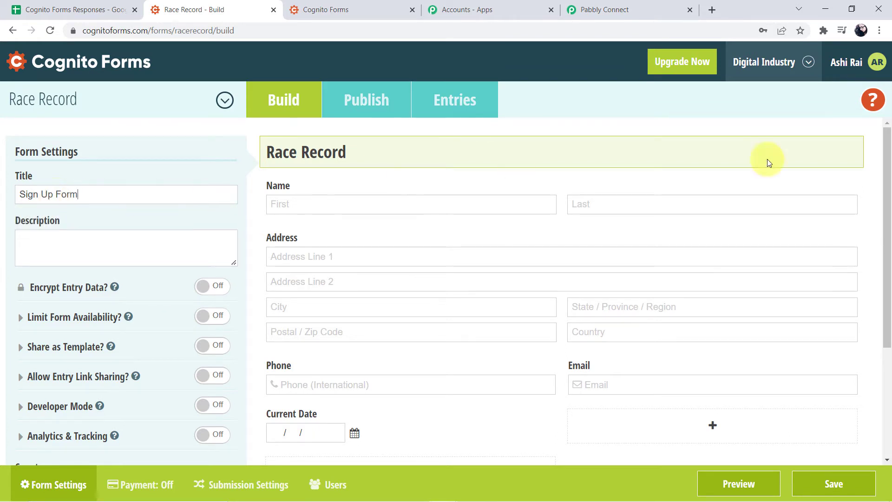
scroll(762, 374, down, 1)
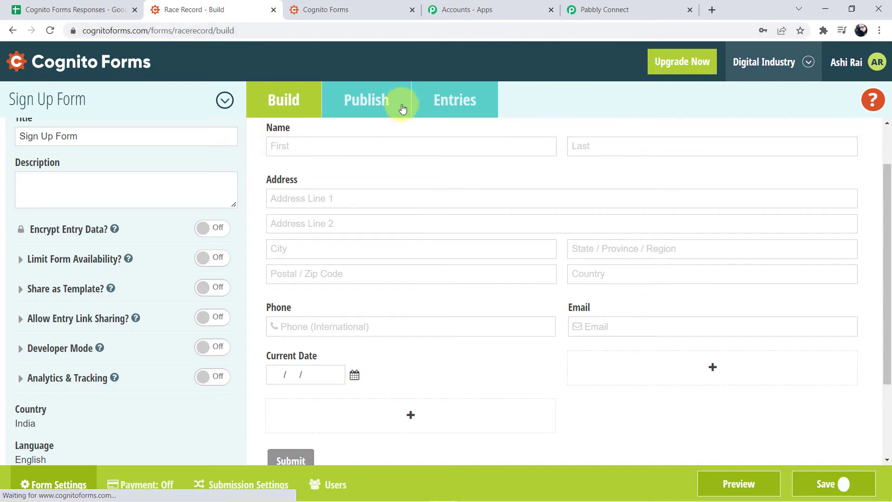
click(369, 107)
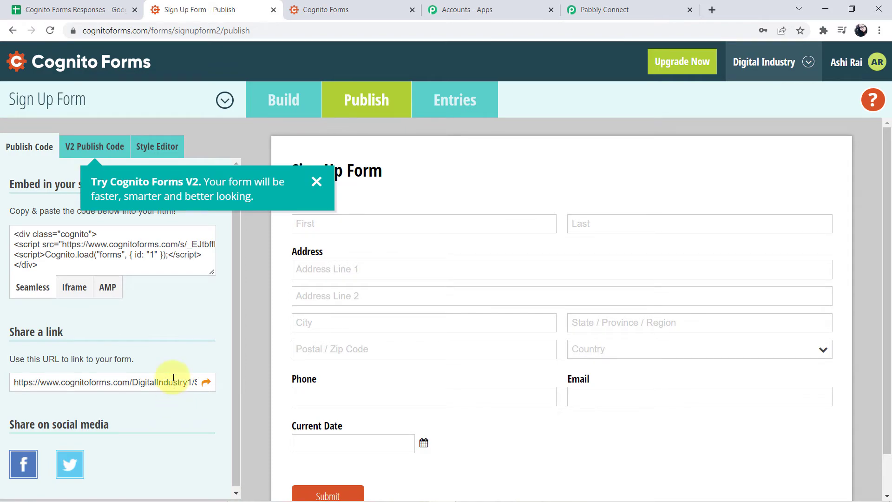
click(172, 379)
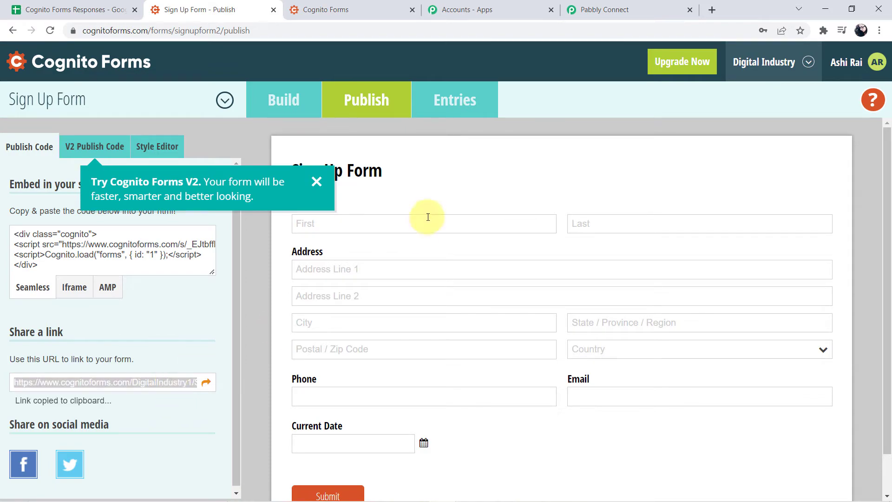
click(710, 9)
Load the shared form and submit an autofilled test entry, phone's leading 0 removed, dated 14-03-2022
key(ctrl+v)
key(Return)
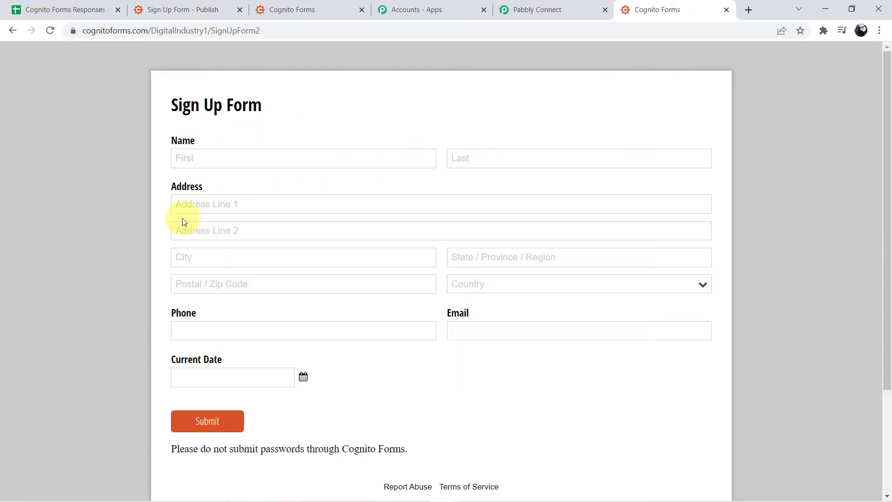
click(245, 154)
click(224, 197)
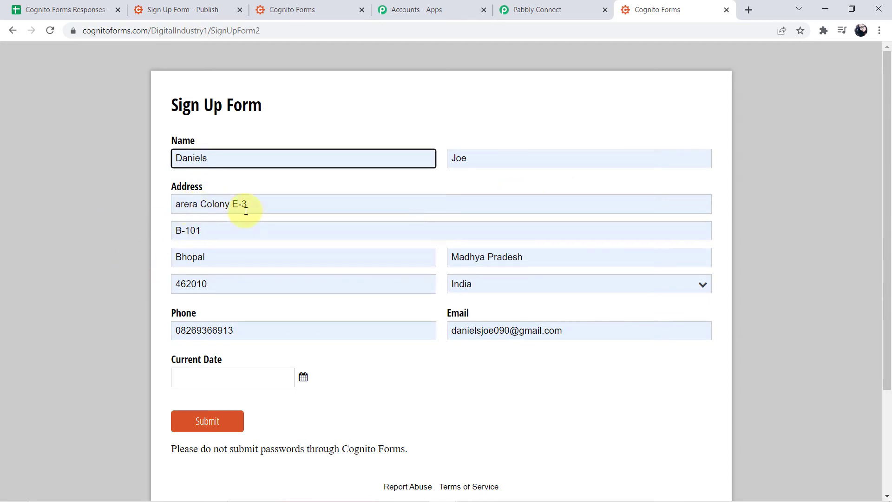
click(181, 330)
key(BackSpace)
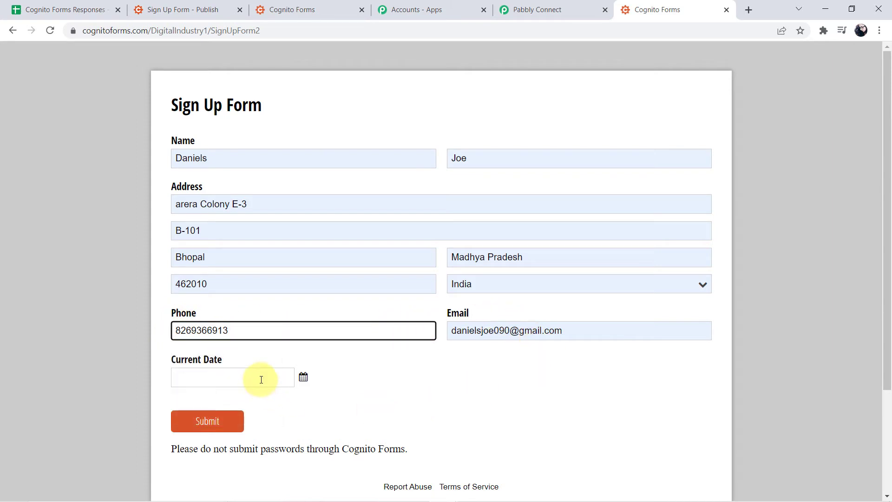
click(261, 379)
click(181, 299)
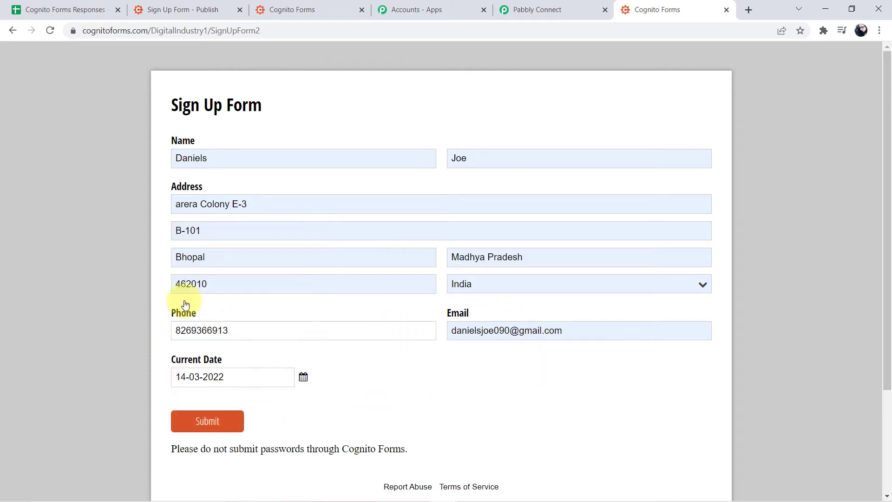
click(209, 422)
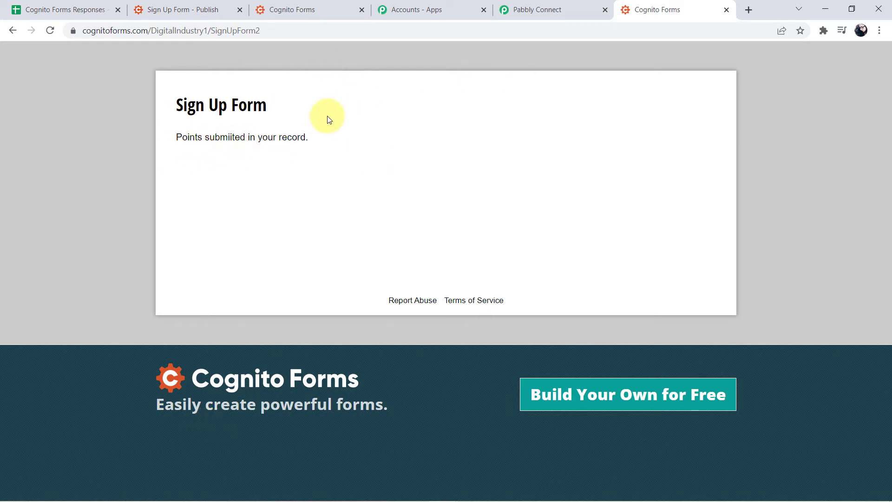
Check the captured first name and full name in Pabbly's webhook response
click(531, 16)
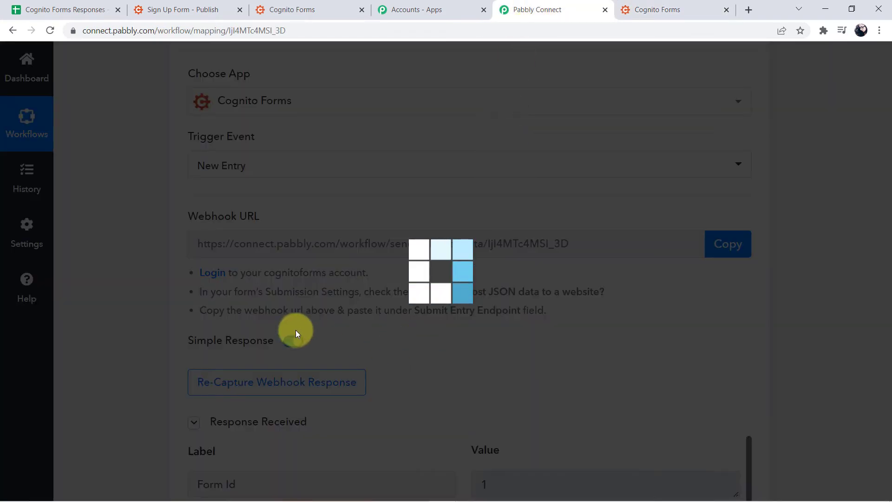
scroll(133, 305, down, 5)
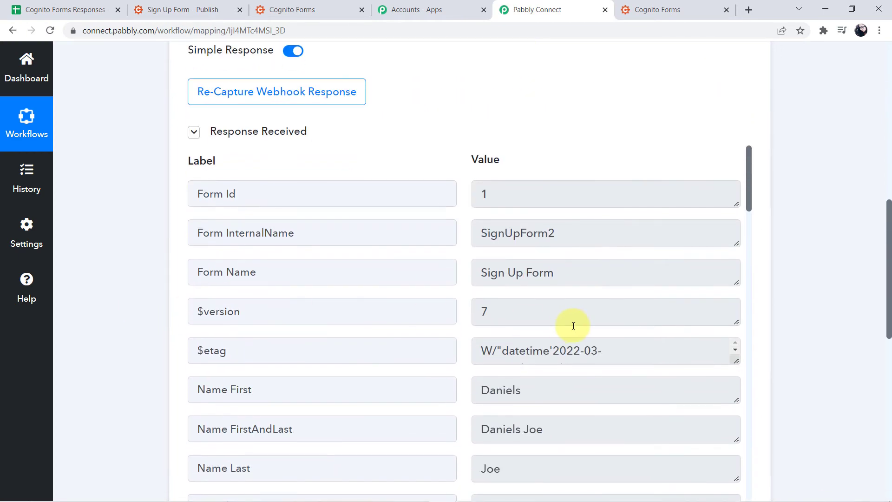
scroll(571, 324, down, 2)
scroll(571, 322, down, 3)
scroll(498, 246, up, 1)
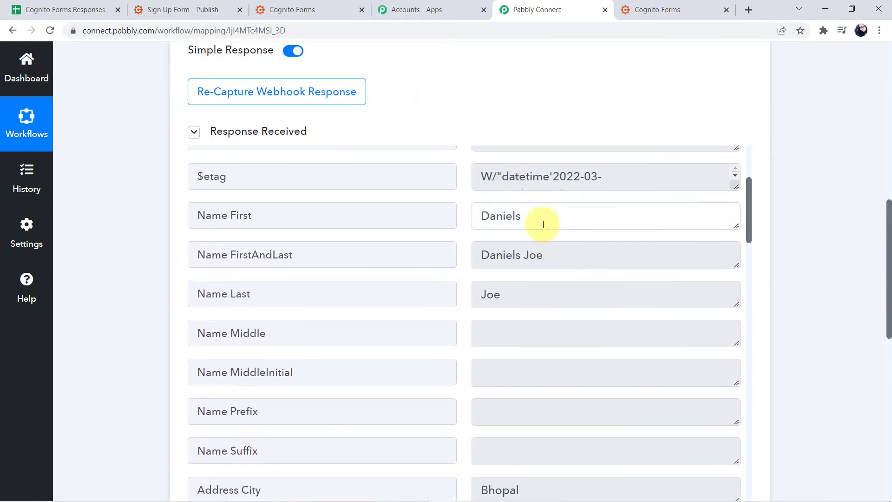
click(541, 207)
click(581, 238)
Review the captured address line 1, phone, email and CurrentDate 2022-03-14 values
scroll(581, 280, down, 4)
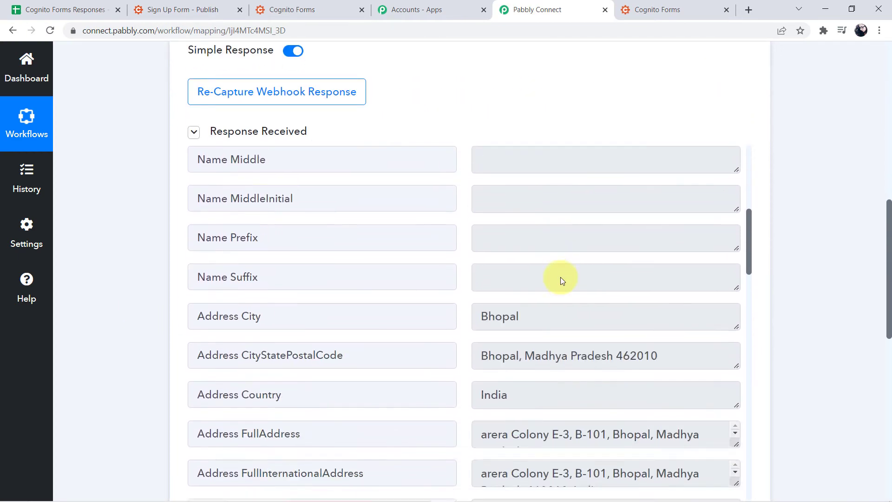
scroll(558, 302, down, 3)
drag(614, 259, 558, 319)
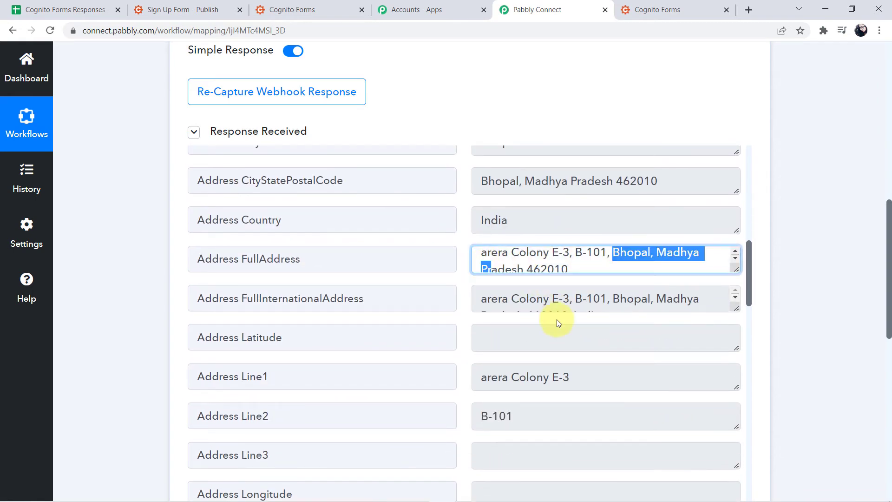
scroll(593, 312, down, 2)
click(593, 313)
scroll(503, 341, down, 3)
scroll(503, 342, down, 3)
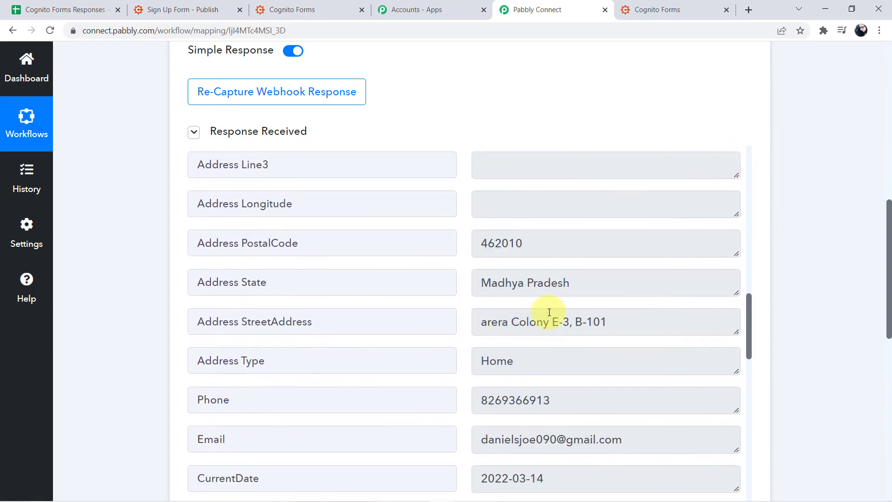
scroll(506, 307, down, 2)
scroll(497, 301, down, 1)
click(532, 291)
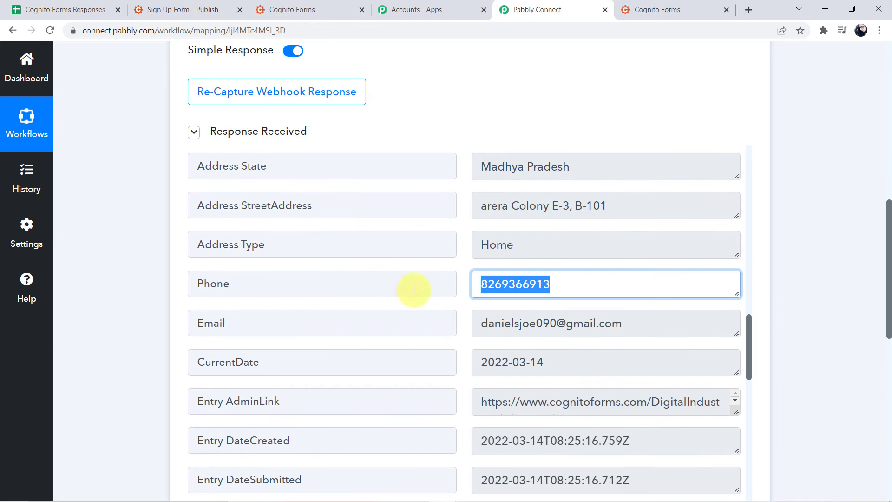
click(664, 331)
scroll(567, 265, down, 3)
click(534, 248)
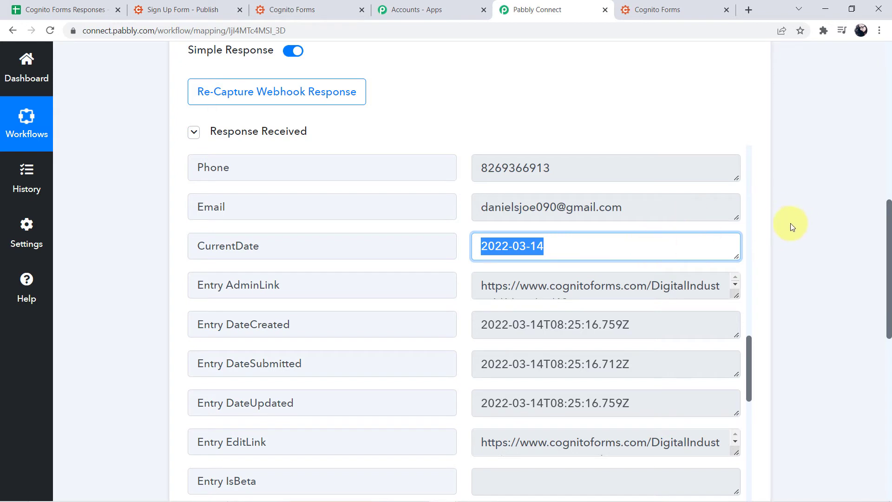
scroll(793, 227, down, 1)
scroll(793, 225, down, 5)
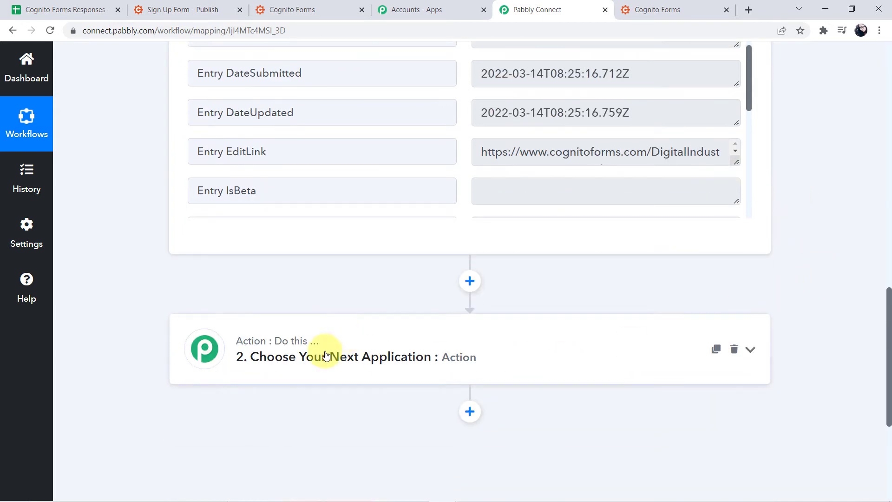
Set the second step's action app to Google Sheets with the Add New Row event
click(302, 357)
click(206, 426)
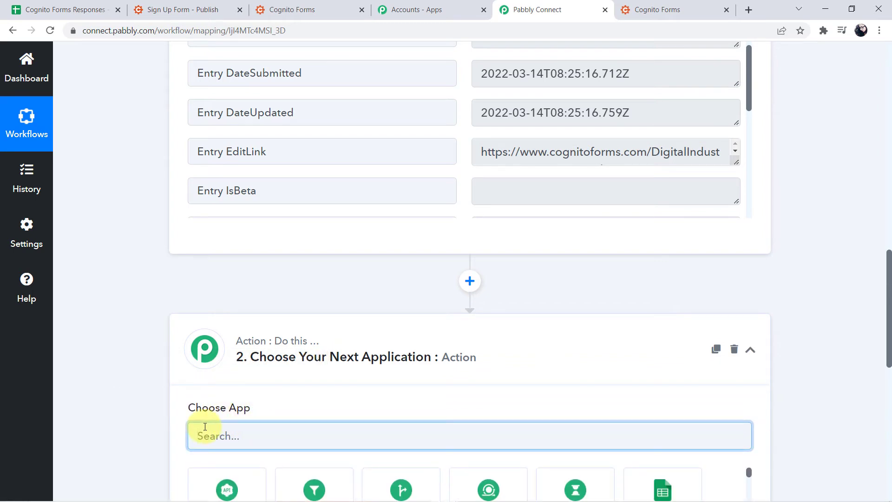
text(Google)
scroll(205, 425, down, 5)
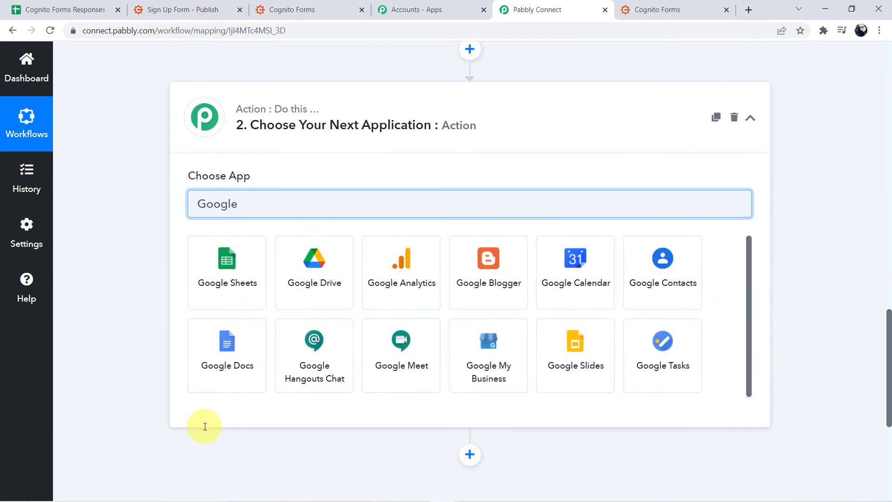
click(221, 273)
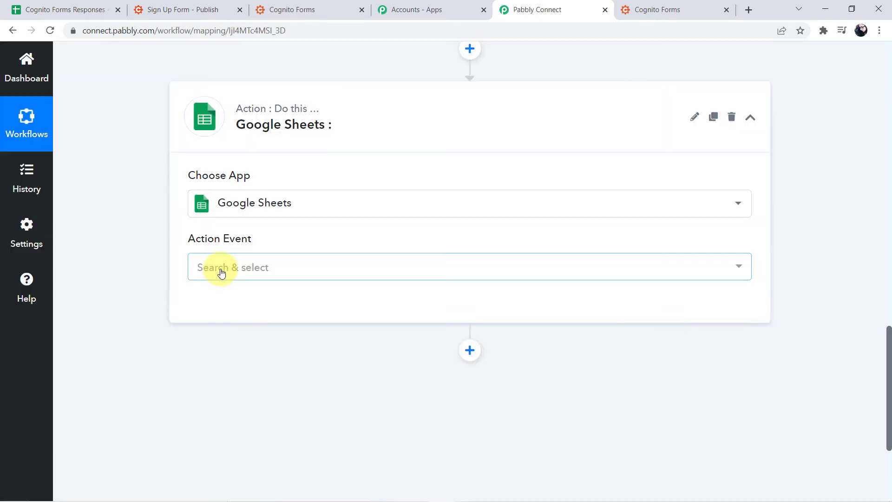
click(223, 268)
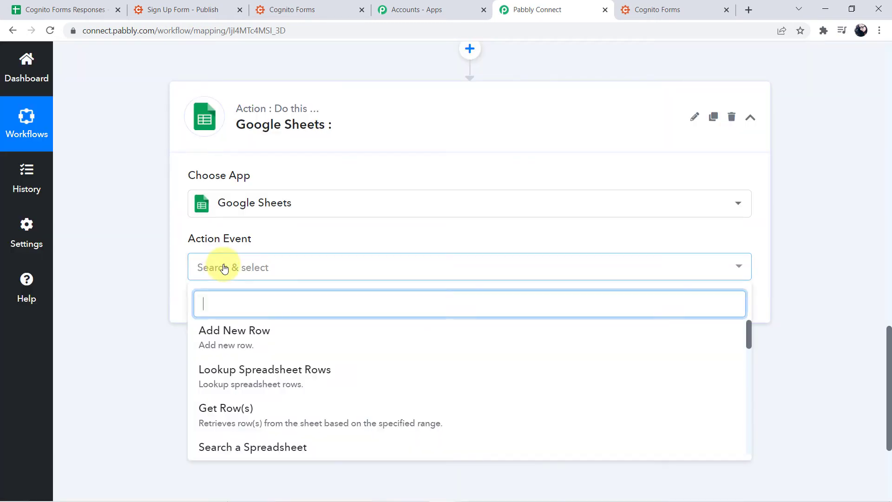
click(235, 342)
Add a new Google Sheets connection by signing in with Google and granting Pabbly Connect access
click(218, 306)
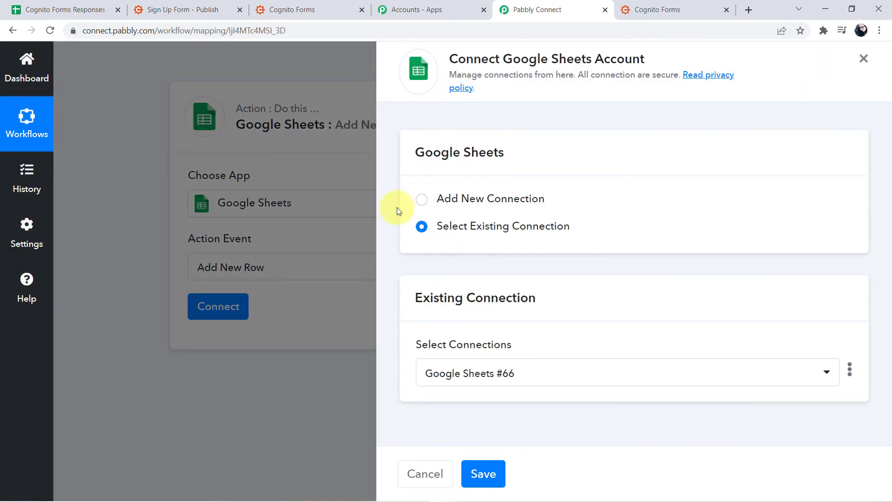
click(473, 199)
click(488, 358)
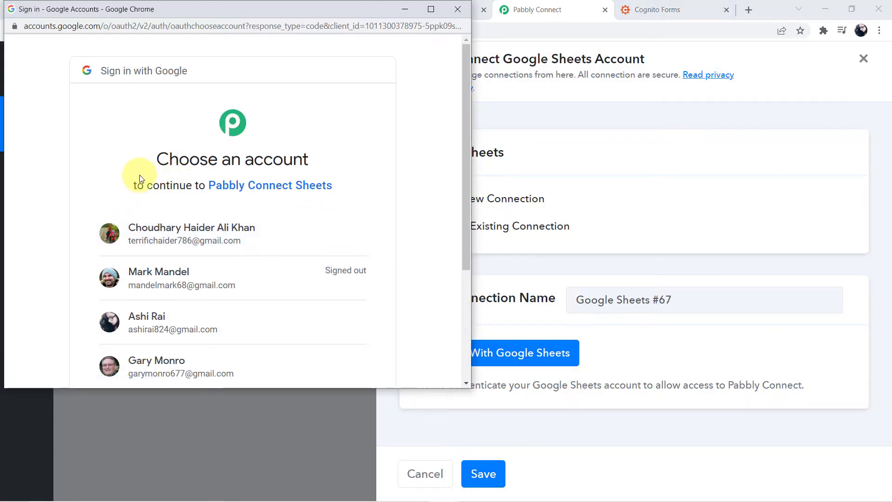
click(179, 316)
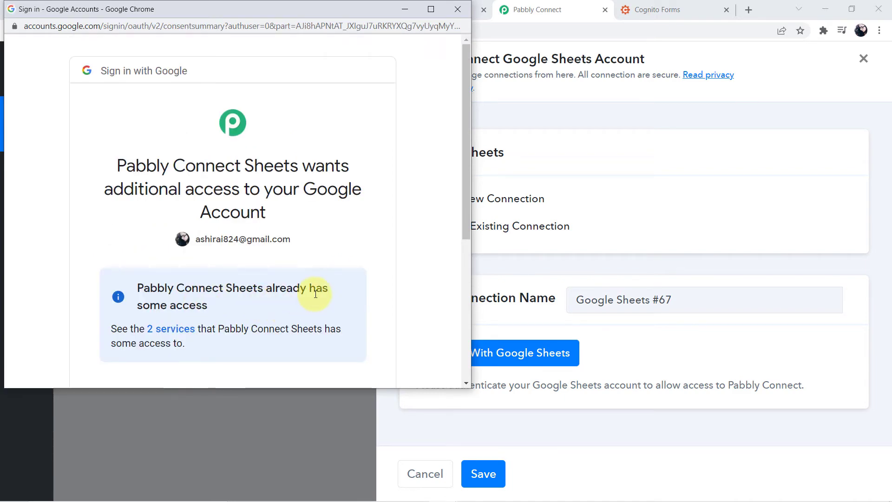
scroll(315, 293, down, 4)
click(307, 305)
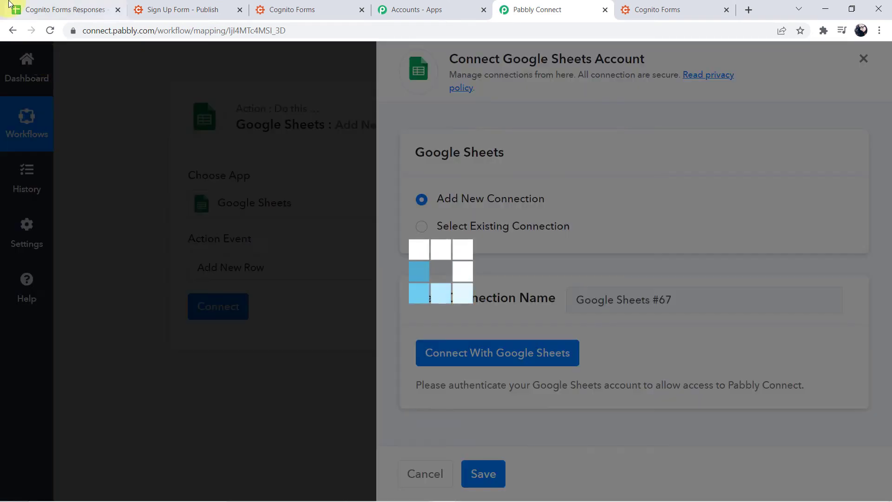
Check the Cognito Forms Responses spreadsheet, then come back to the Pabbly Connect workflow
click(55, 10)
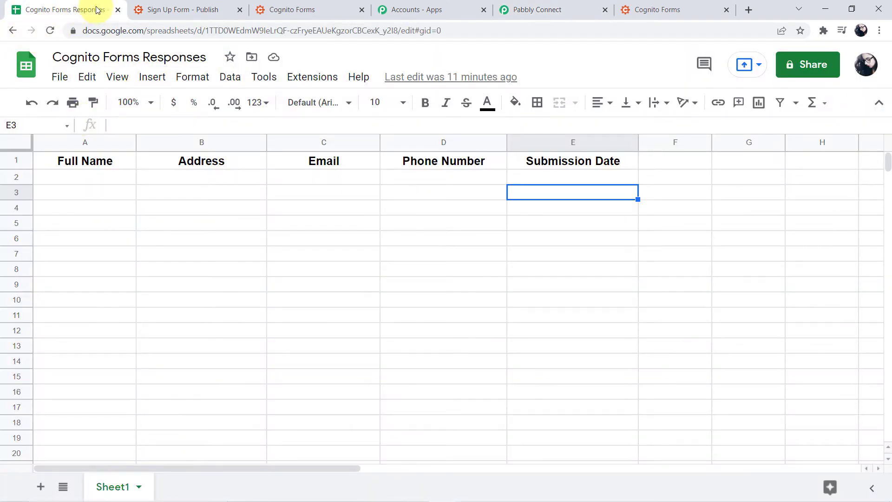
click(576, 10)
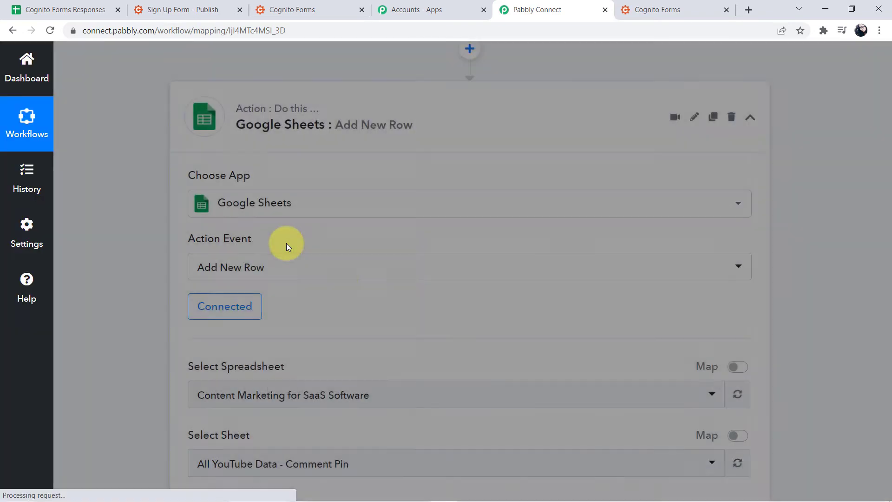
scroll(339, 280, down, 3)
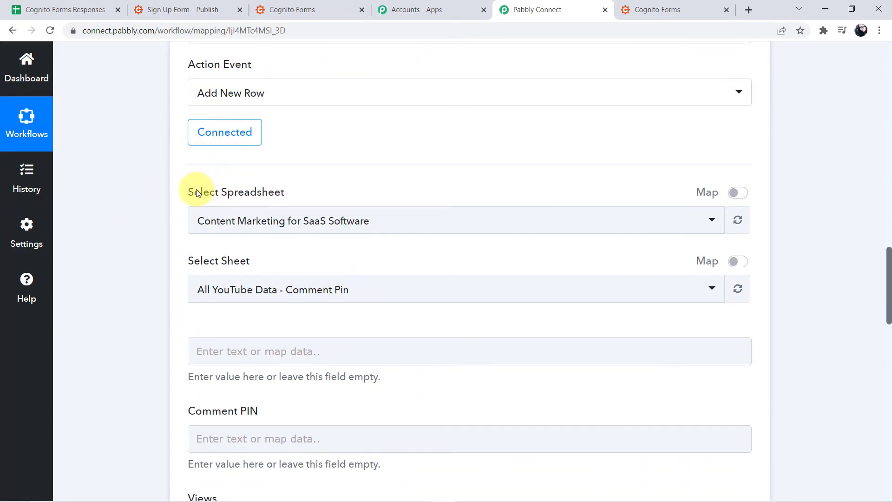
drag(196, 192, 255, 193)
Open the Select Spreadsheet dropdown and browse the account's spreadsheets
click(256, 223)
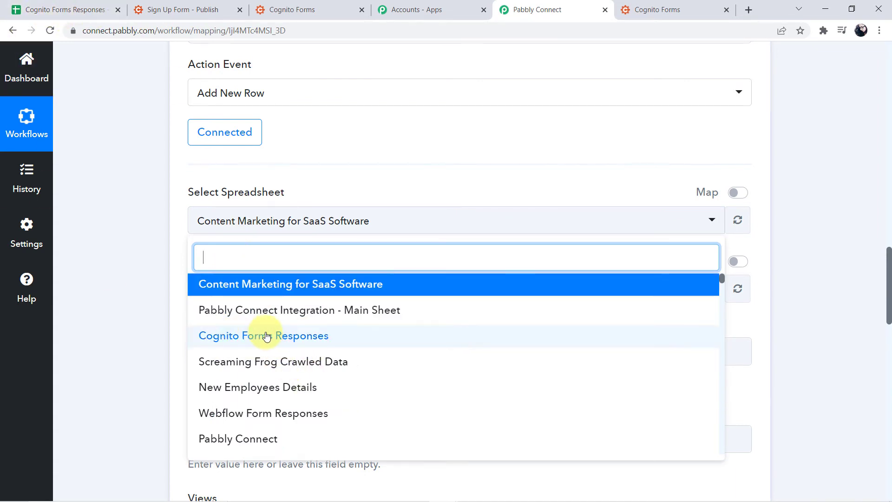
text(fgdg)
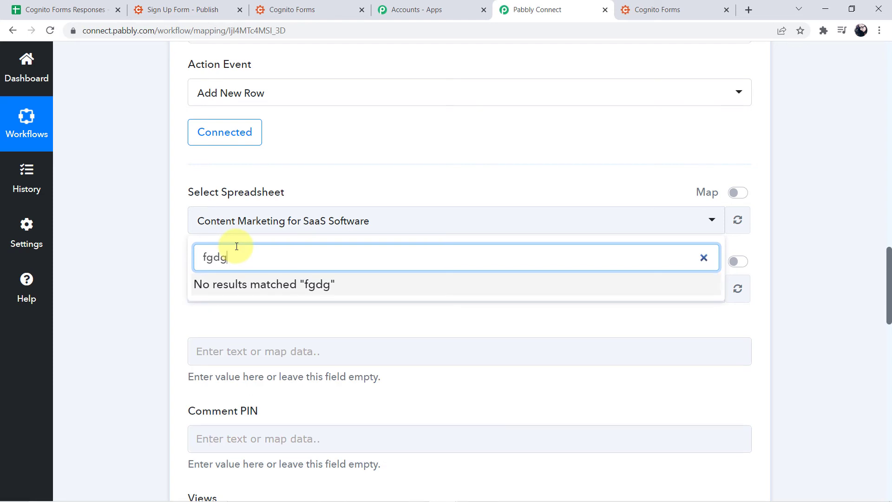
key(BackSpace)
key(BackSpace)
key(BackSpace)
scroll(289, 334, down, 1)
scroll(268, 363, down, 5)
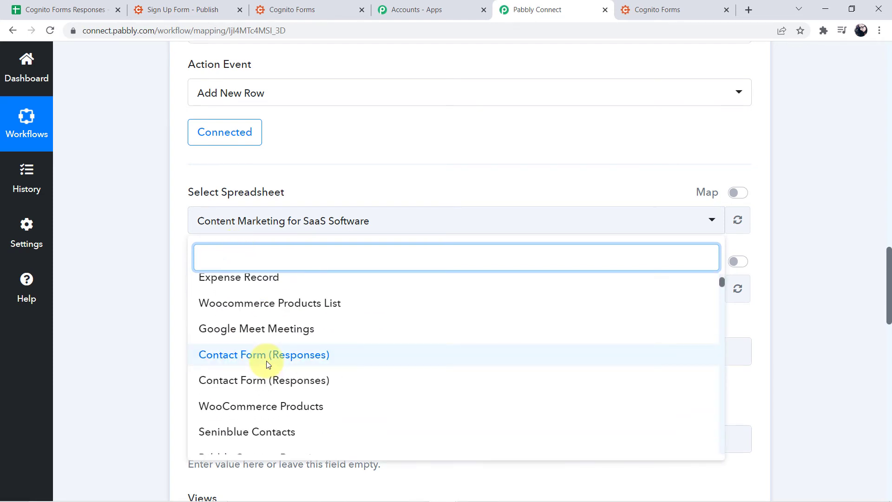
scroll(325, 360, up, 3)
scroll(315, 361, up, 3)
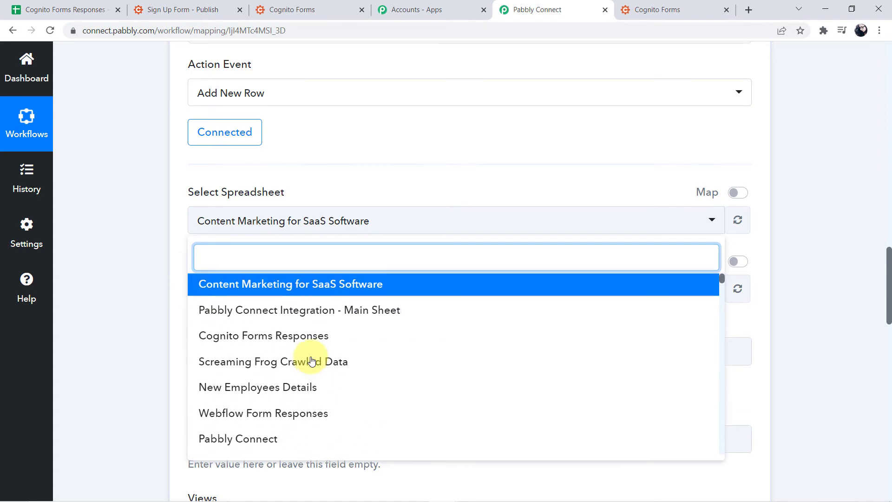
Choose Cognito Forms Responses as the spreadsheet and compare its columns with the loaded Sheet1 fields
click(241, 337)
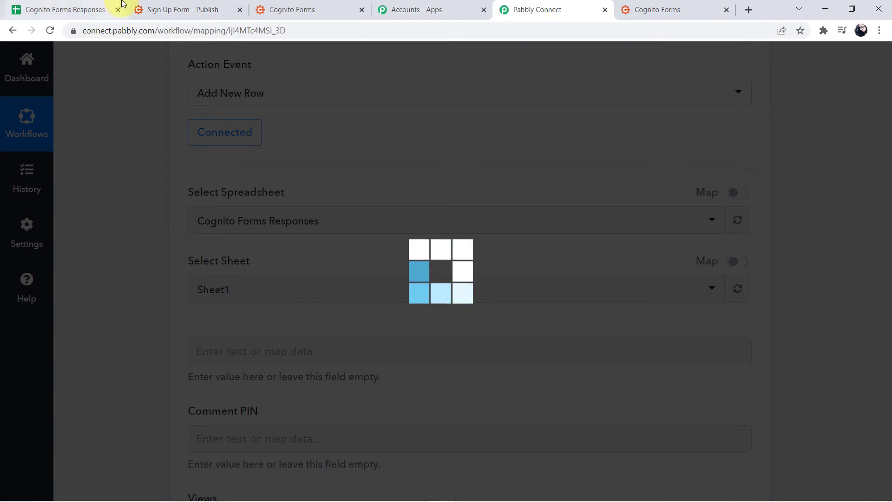
click(84, 9)
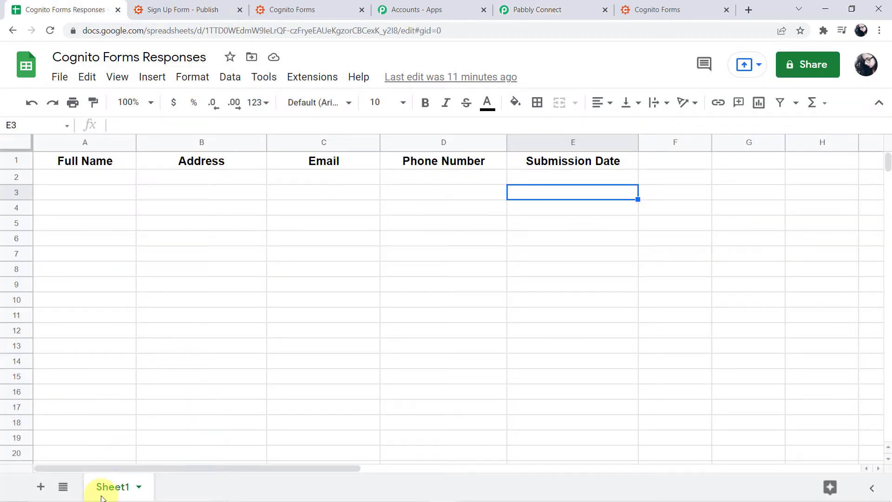
click(557, 9)
scroll(157, 292, down, 3)
scroll(157, 292, down, 1)
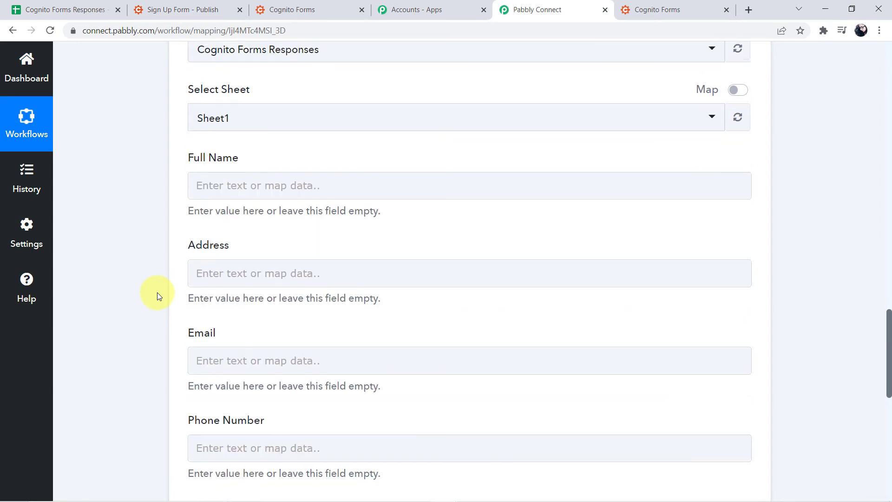
scroll(219, 269, down, 2)
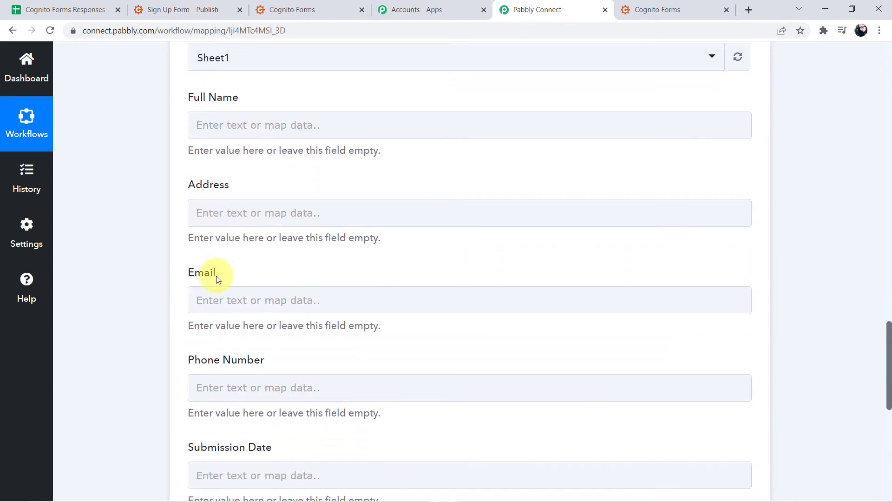
scroll(223, 293, down, 1)
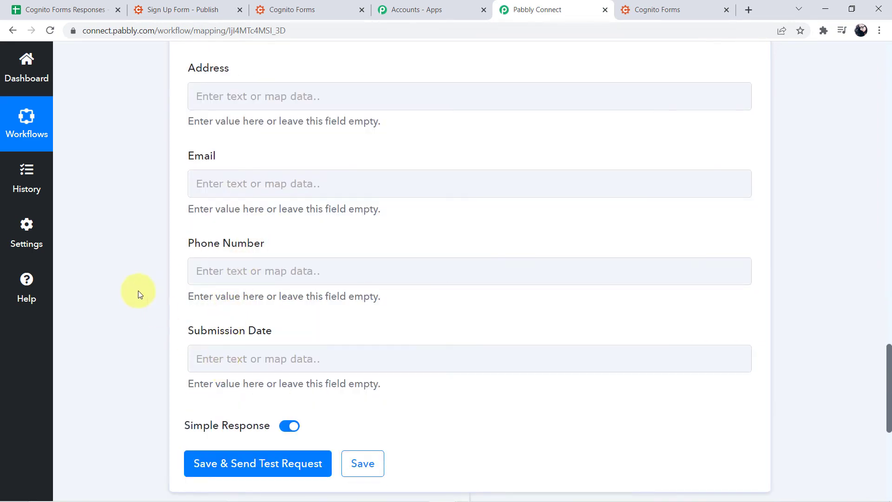
scroll(139, 293, up, 3)
scroll(219, 408, up, 2)
Recheck the sheet's column headers, then put the cursor in the Full Name field
click(65, 9)
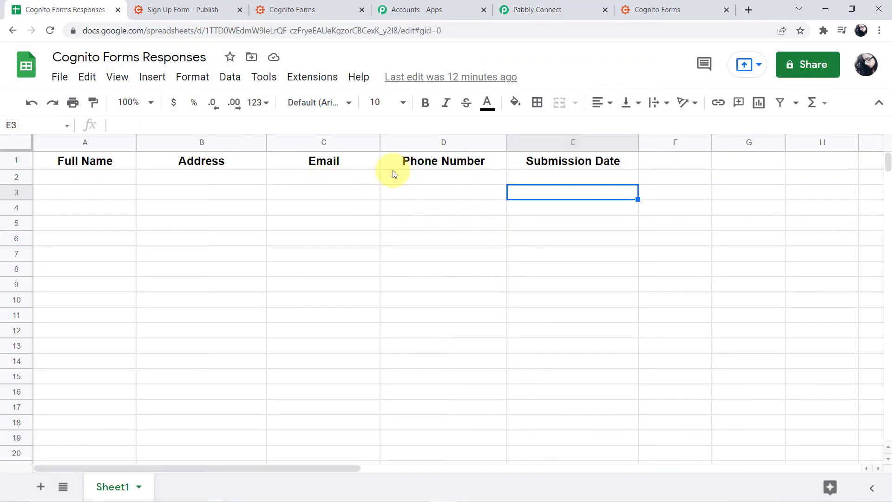
click(569, 3)
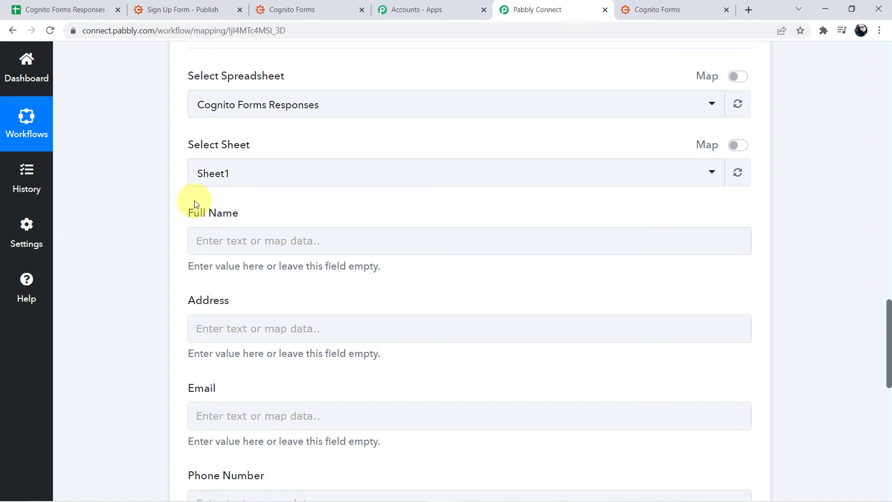
scroll(194, 207, up, 7)
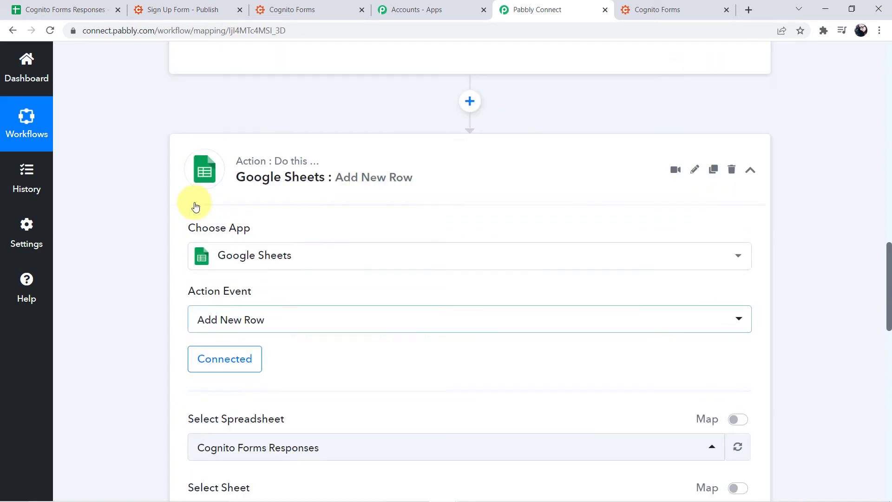
scroll(647, 186, up, 6)
scroll(478, 219, up, 2)
scroll(530, 298, up, 5)
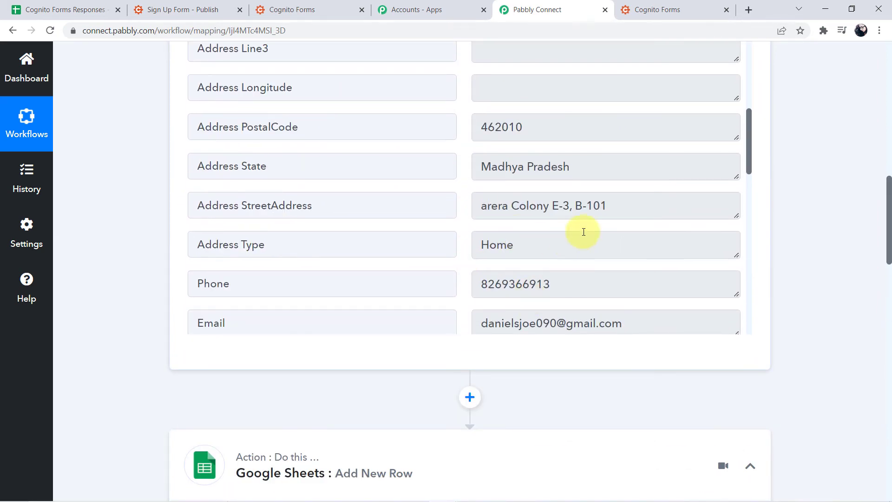
scroll(528, 169, down, 2)
scroll(524, 249, up, 3)
scroll(528, 243, up, 6)
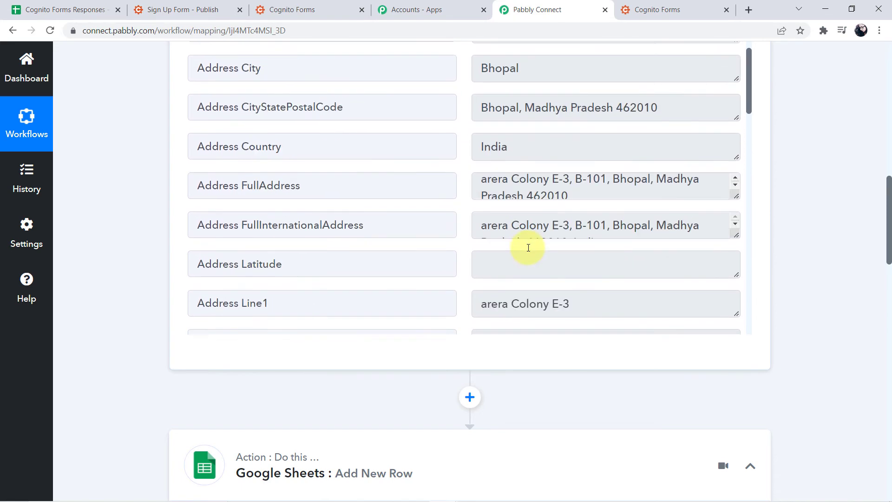
scroll(528, 249, up, 4)
scroll(515, 209, up, 4)
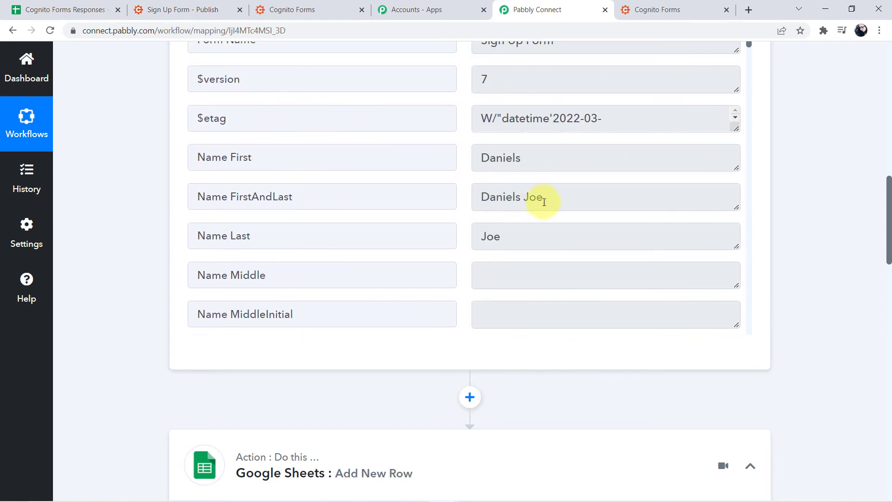
scroll(134, 219, down, 2)
scroll(135, 219, down, 7)
scroll(135, 219, down, 3)
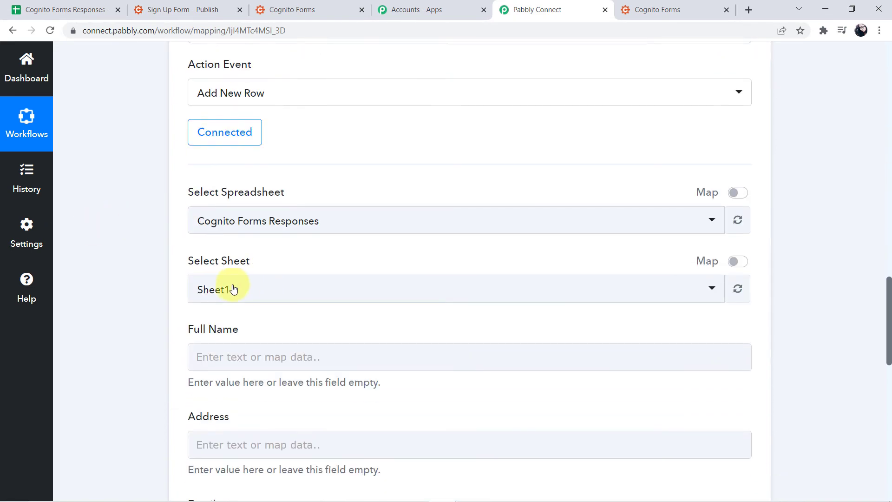
scroll(229, 288, down, 1)
click(238, 294)
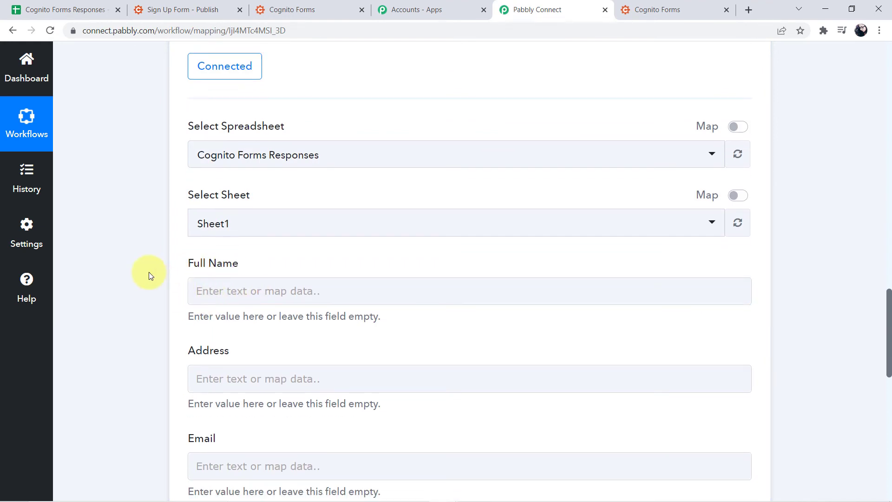
scroll(149, 273, down, 1)
Map the form entry's Name FirstAndLast into the Full Name field
click(267, 241)
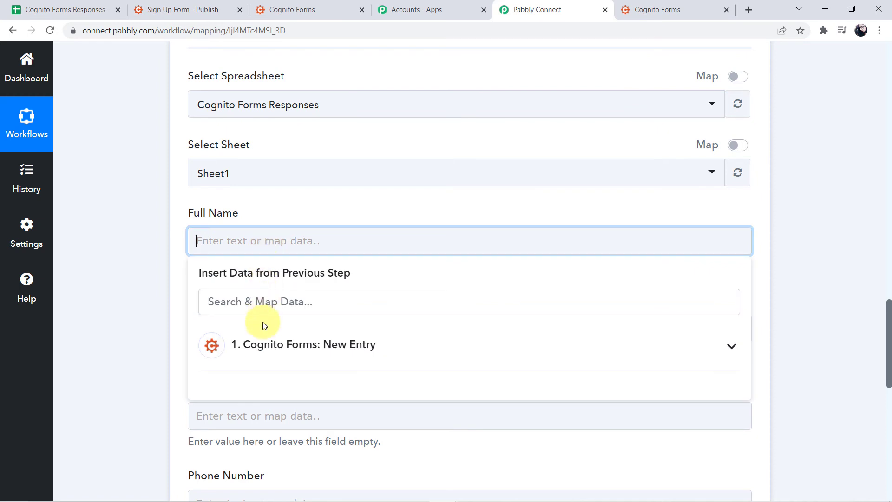
click(294, 347)
scroll(116, 352, down, 2)
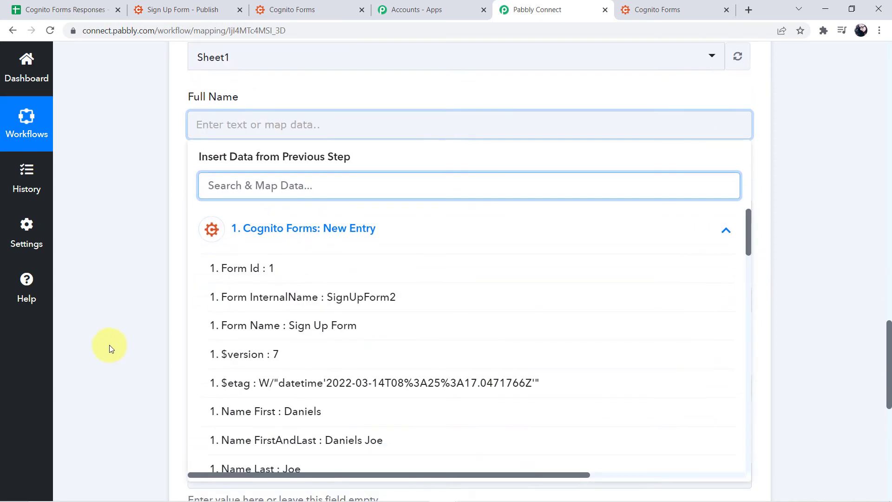
scroll(488, 351, down, 1)
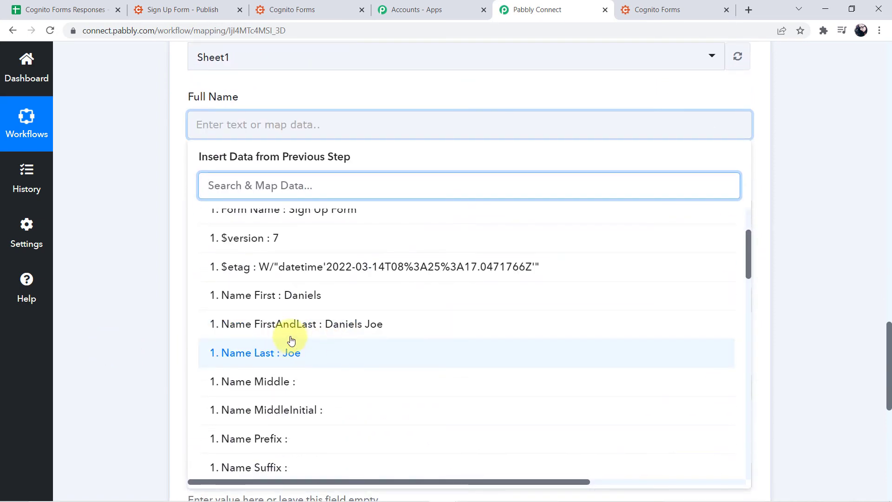
click(403, 327)
click(93, 128)
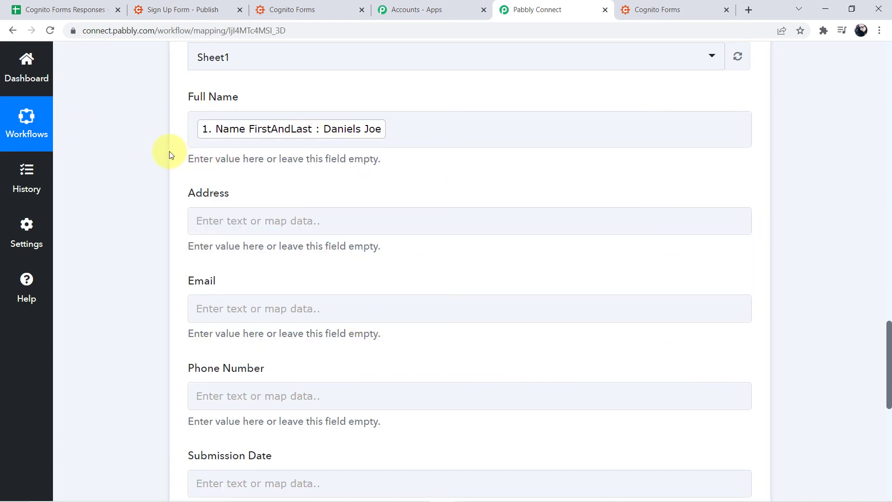
Map the entry's Address CityStatePostalCode into the Address field
scroll(170, 154, down, 1)
click(278, 156)
click(226, 298)
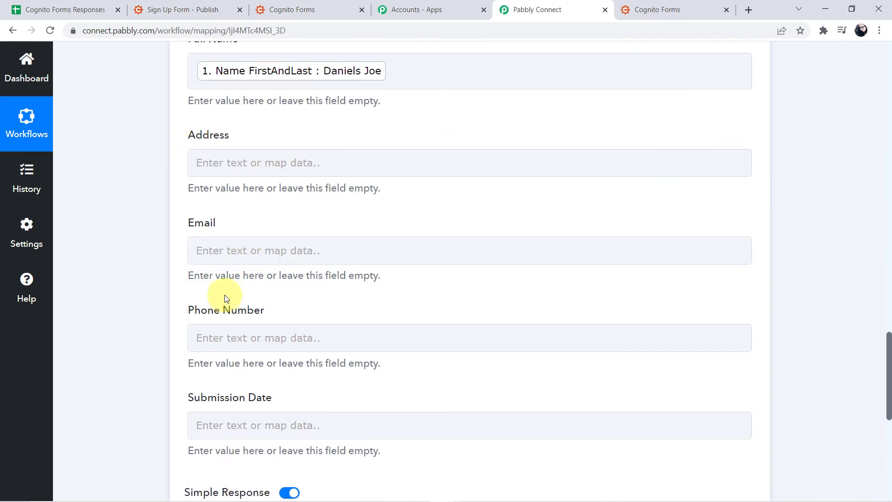
click(273, 163)
click(293, 265)
scroll(135, 274, down, 2)
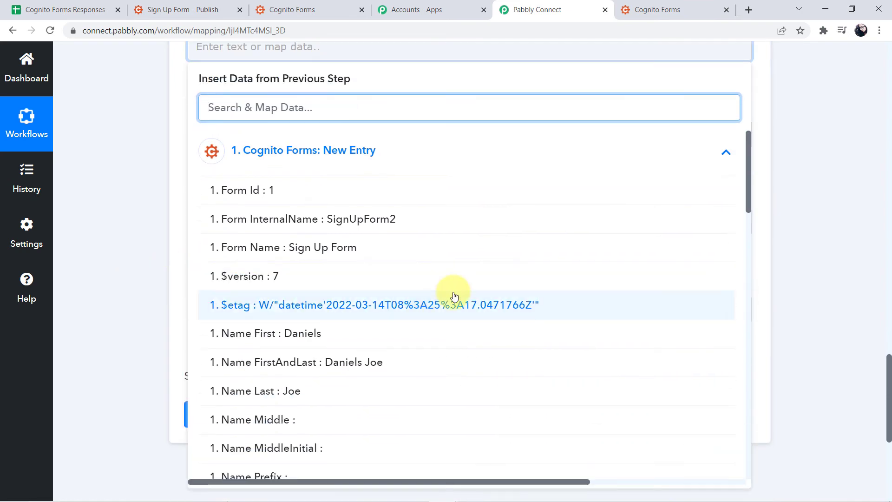
scroll(438, 292, down, 1)
scroll(438, 293, down, 4)
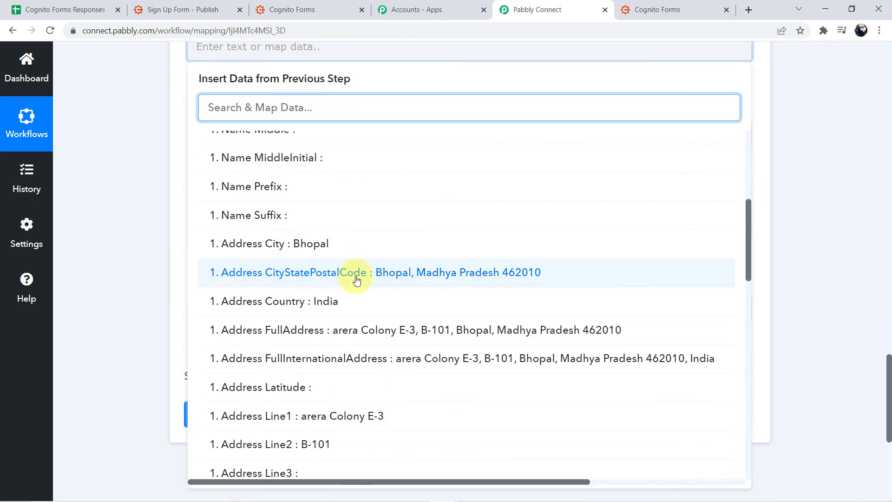
click(522, 272)
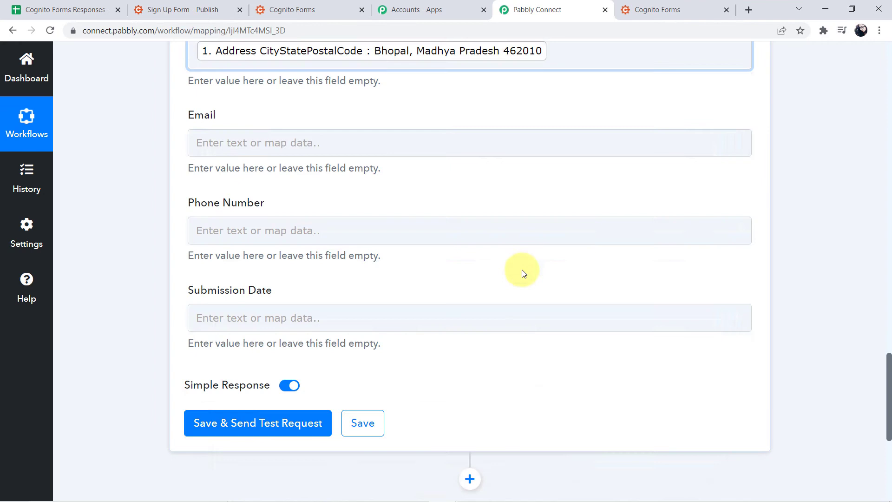
click(144, 147)
Map the form entry's Email value into the Email field
click(267, 142)
click(274, 245)
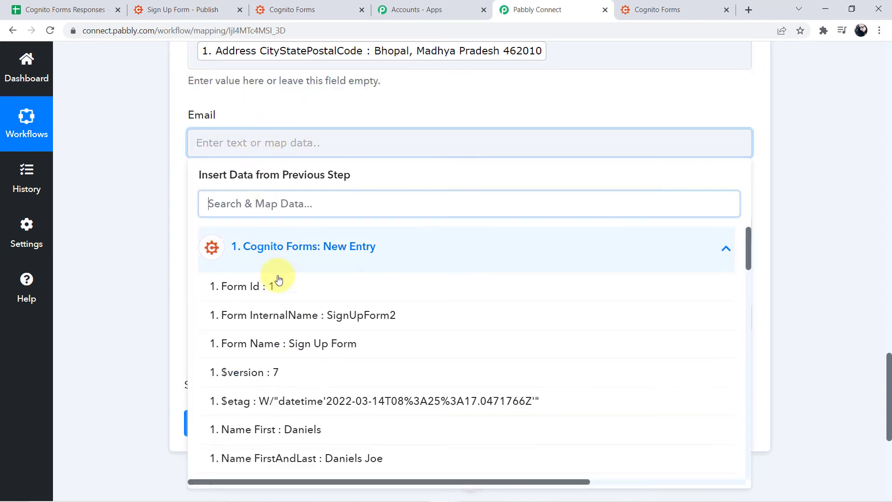
scroll(326, 357, down, 4)
scroll(325, 355, down, 3)
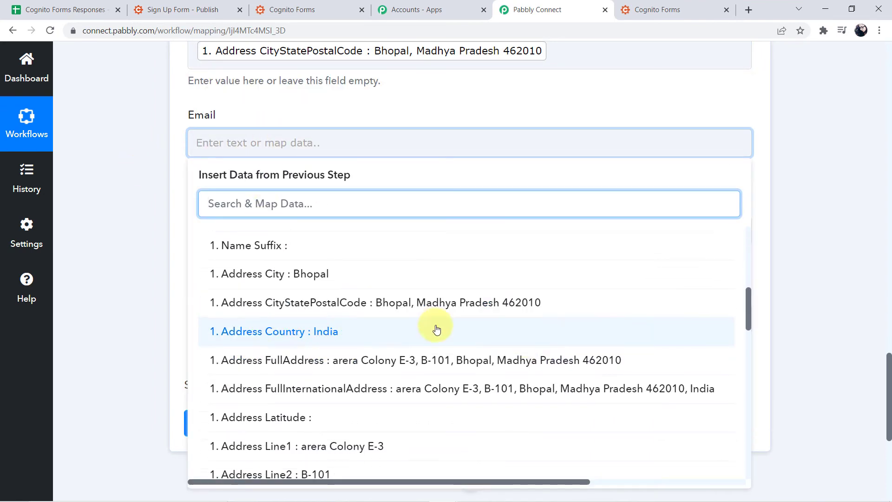
scroll(434, 329, down, 1)
scroll(343, 323, down, 3)
scroll(338, 328, down, 2)
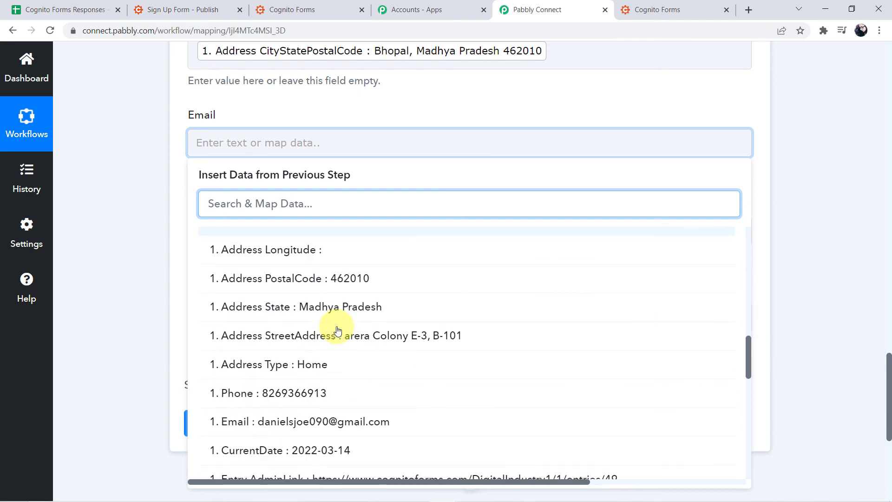
scroll(338, 331, down, 2)
scroll(338, 331, down, 1)
click(325, 313)
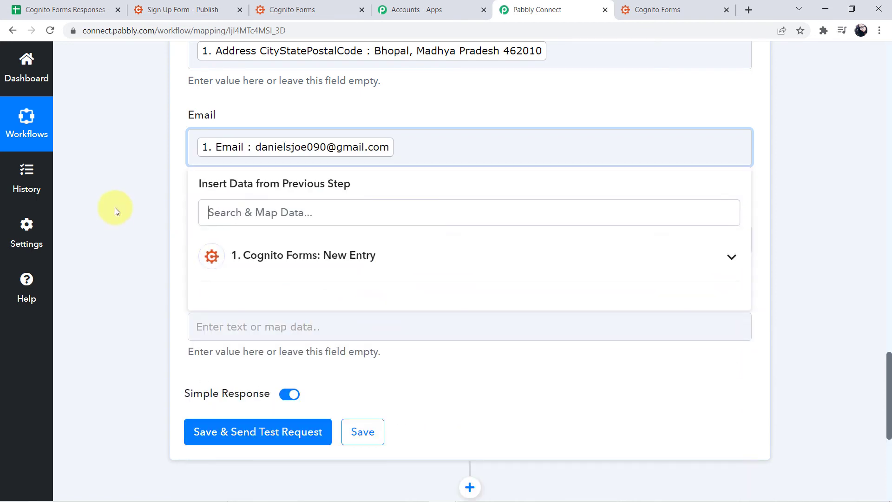
Map the entry's Phone value into Phone Number, searching the data list for 'ph'
click(269, 235)
click(292, 333)
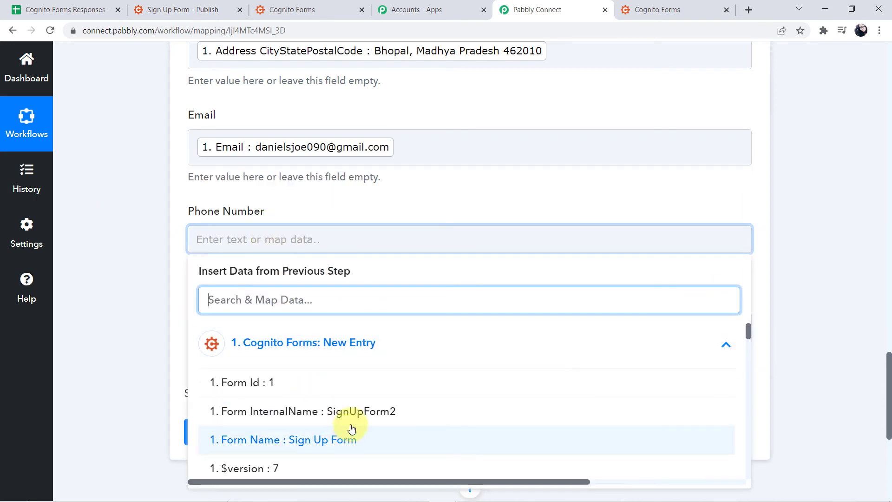
scroll(332, 403, down, 5)
scroll(331, 403, down, 4)
scroll(113, 332, down, 2)
scroll(369, 337, down, 2)
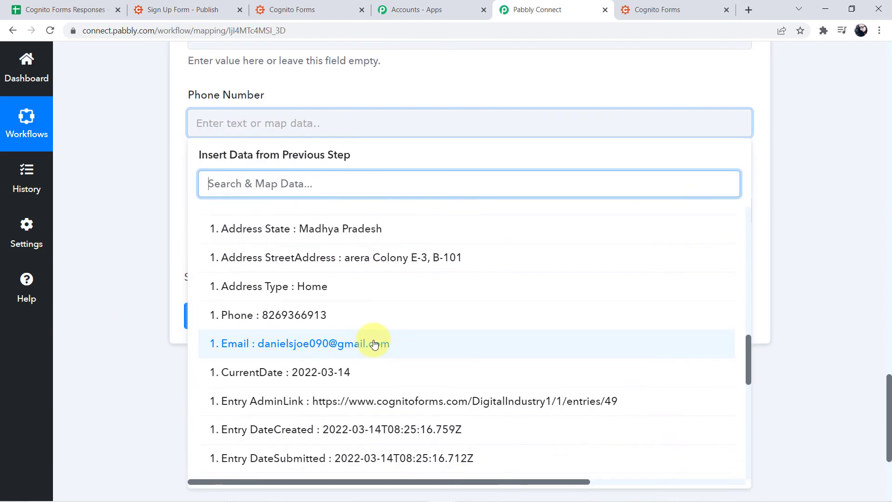
scroll(372, 343, down, 2)
scroll(373, 343, down, 4)
scroll(372, 344, down, 2)
scroll(370, 344, down, 2)
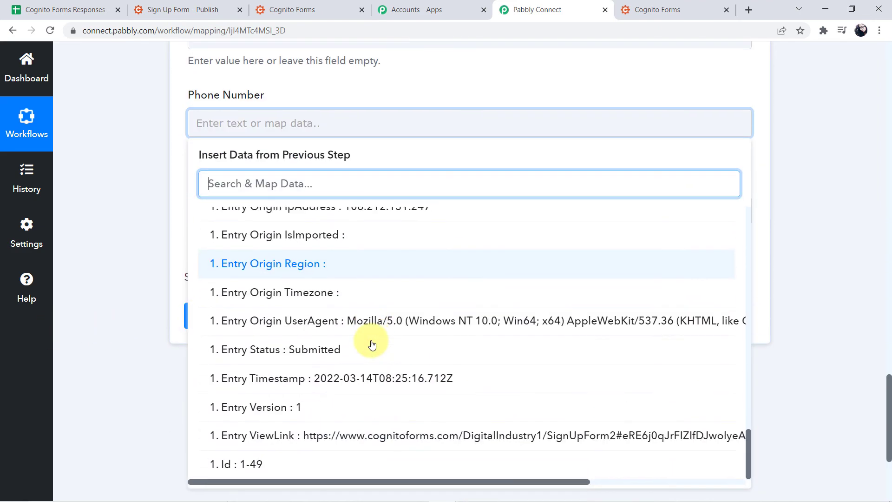
scroll(330, 364, up, 4)
scroll(297, 378, up, 3)
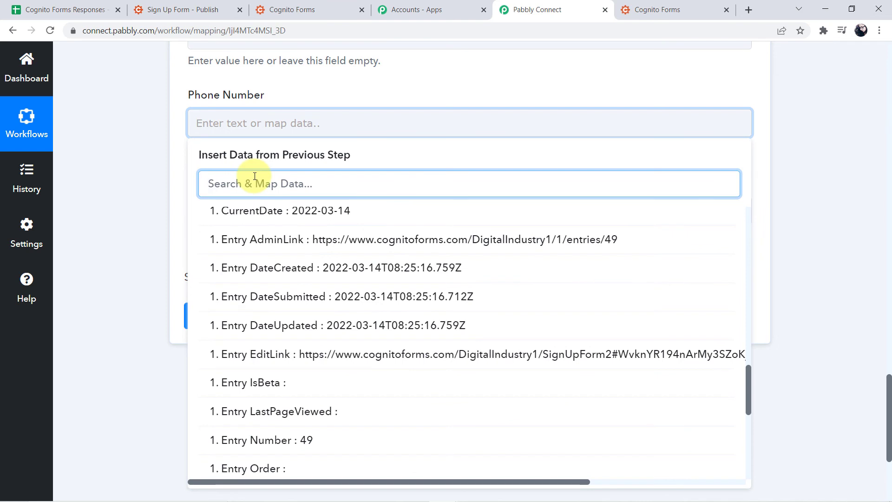
text(phon)
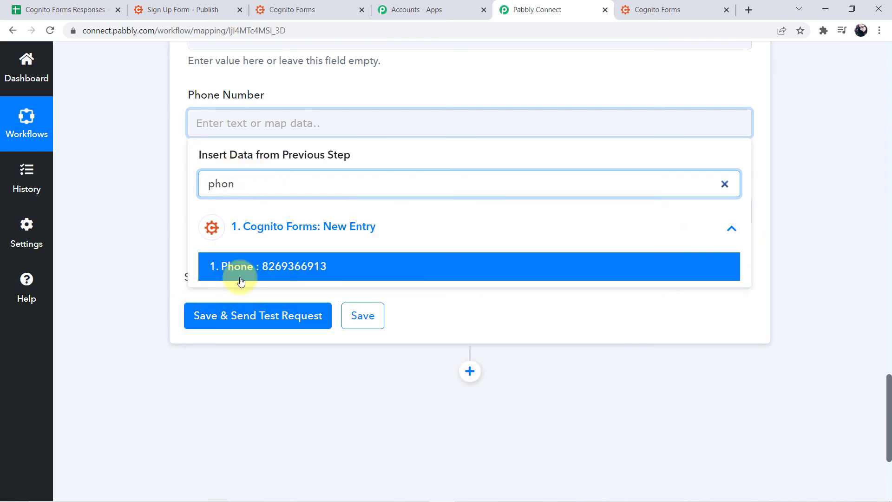
click(274, 267)
click(156, 203)
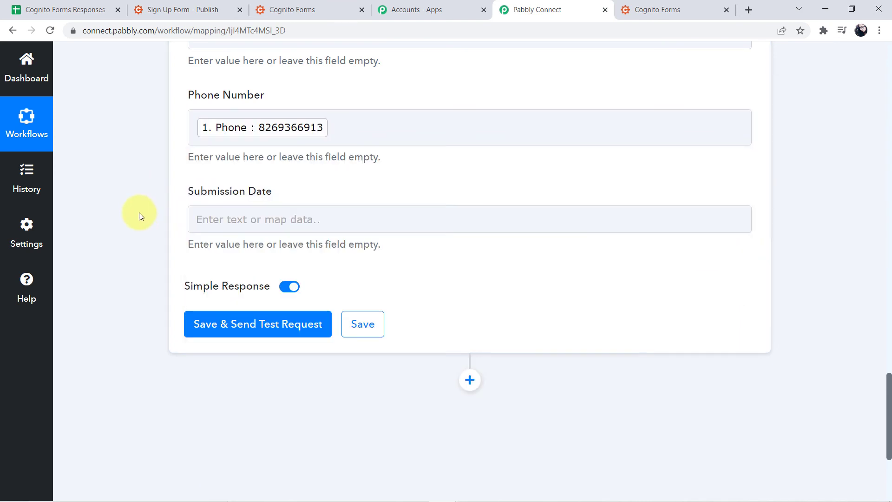
Map the entry's CurrentDate into Submission Date, searching the data list for 'date'
click(223, 228)
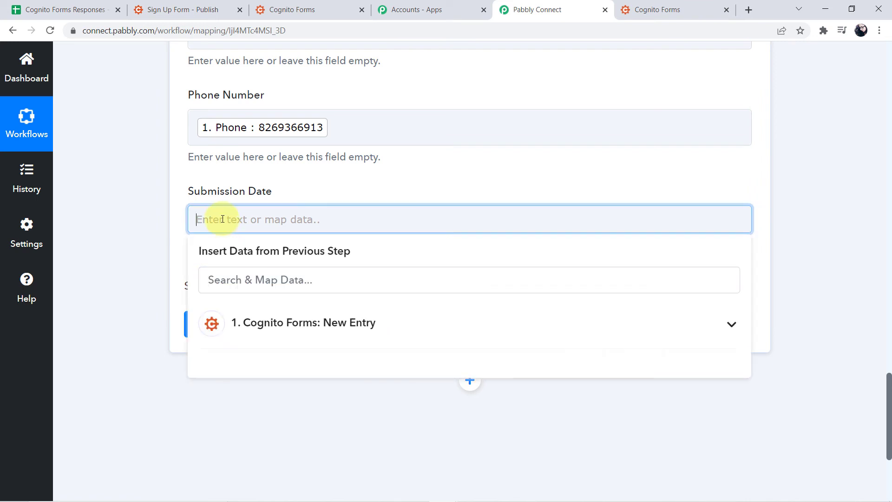
click(260, 325)
text(da)
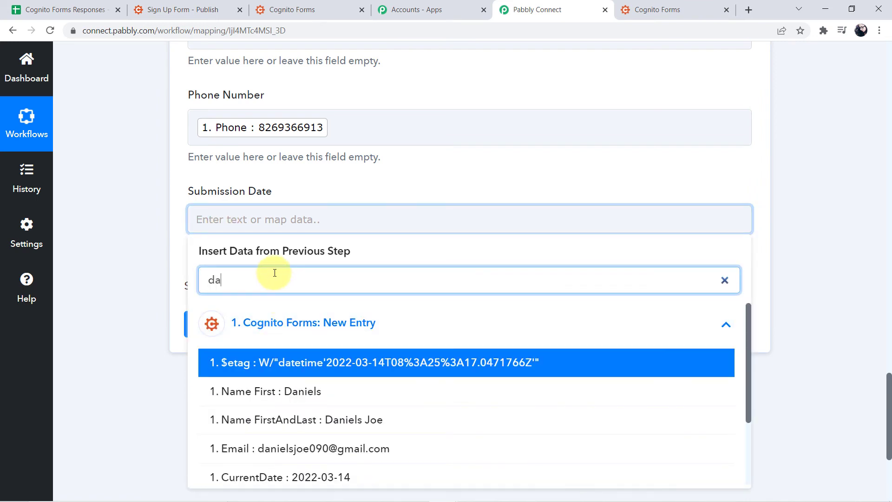
text(te)
scroll(325, 395, down, 1)
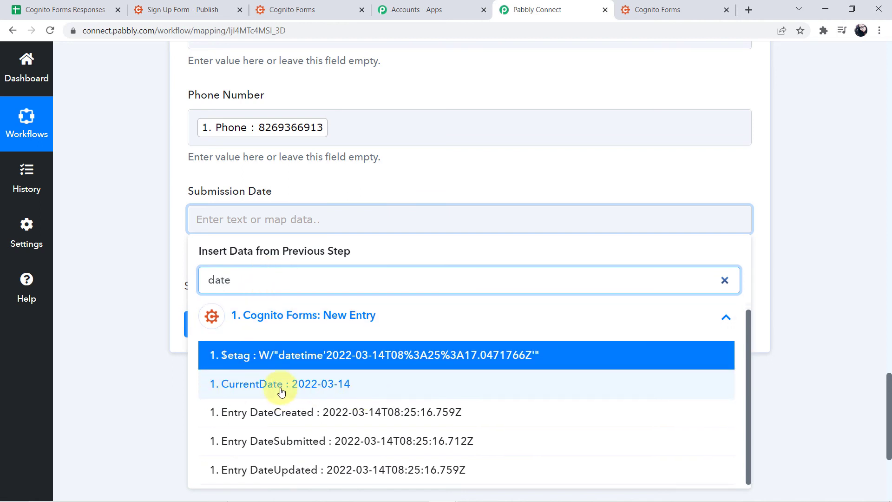
click(320, 385)
click(129, 235)
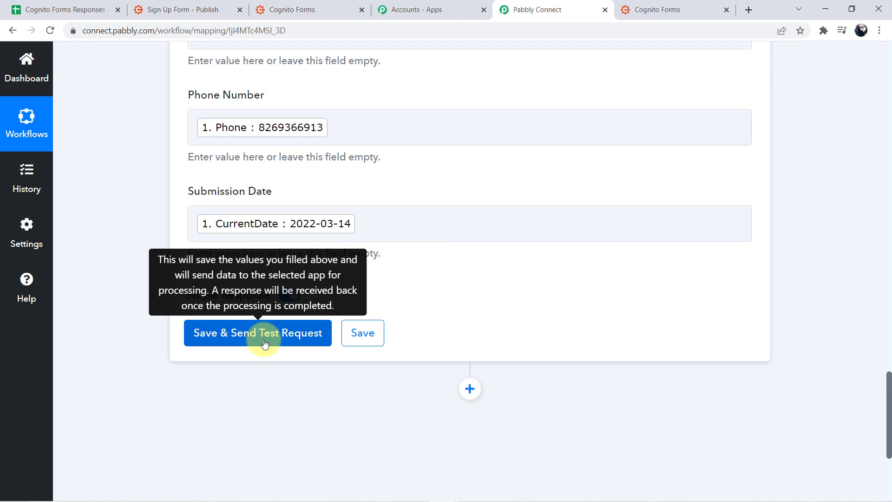
Check the empty row 2 (A2:E2) in the sheet, then save the mapping and send a test request
click(59, 6)
drag(44, 177, 601, 183)
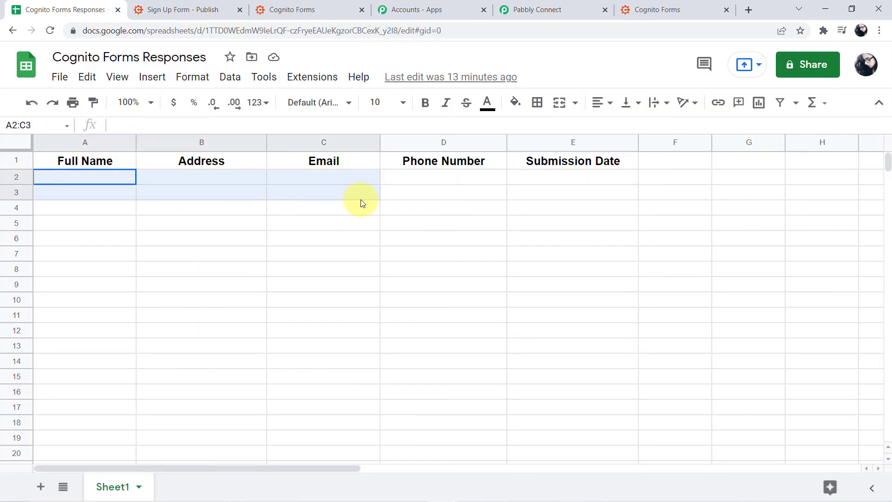
click(539, 9)
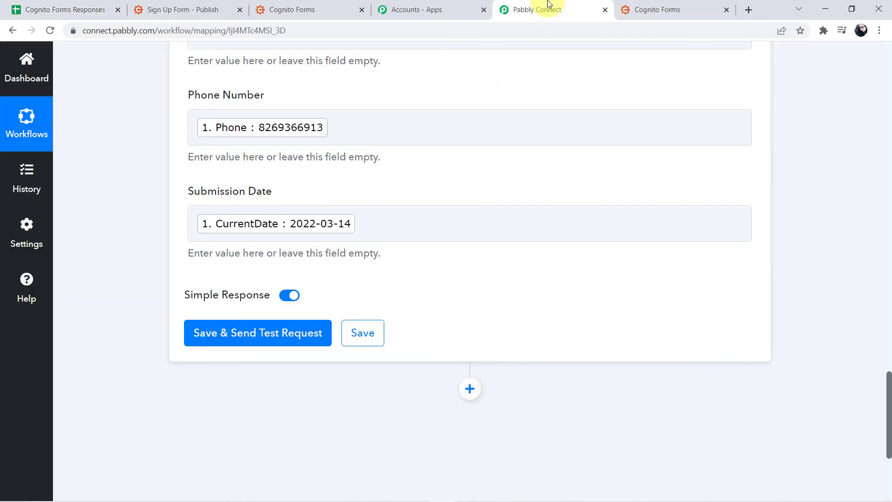
click(237, 333)
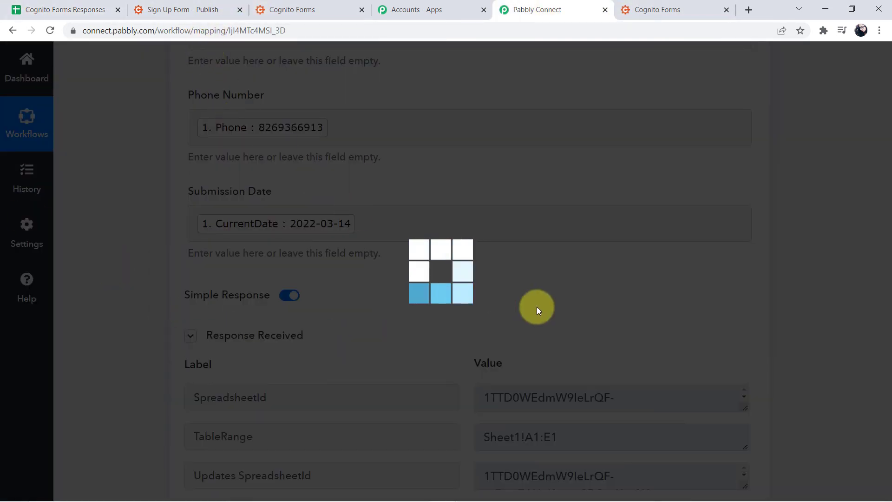
scroll(265, 344, down, 4)
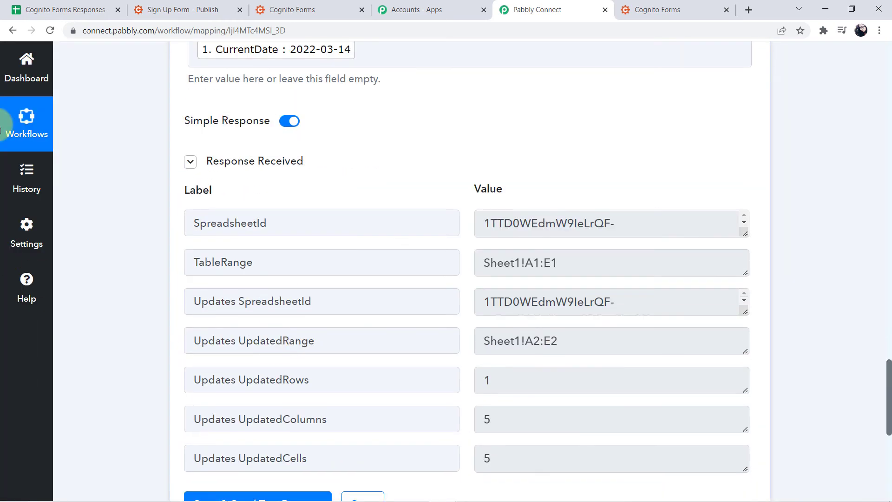
Widen column A in the Cognito Forms Responses sheet so the full name fits
click(88, 9)
click(101, 201)
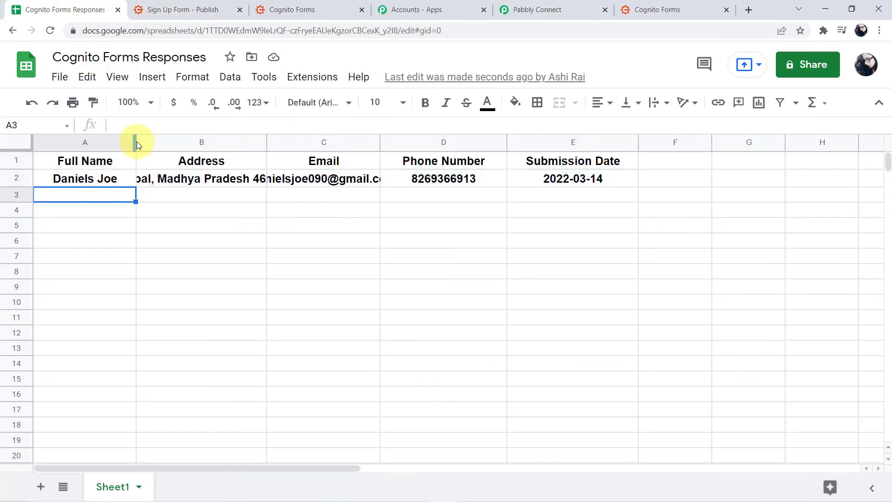
drag(136, 142, 181, 142)
Turn on text wrapping for all cells, then review the row 2 values
click(31, 141)
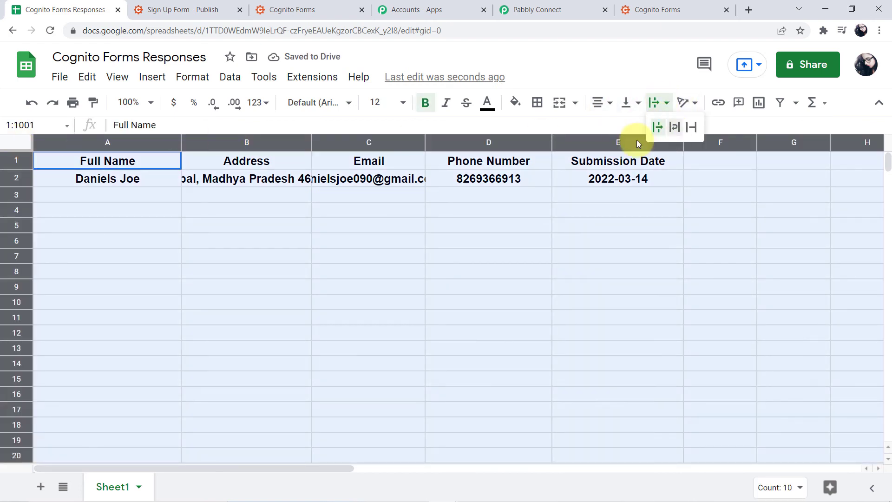
click(674, 127)
click(352, 270)
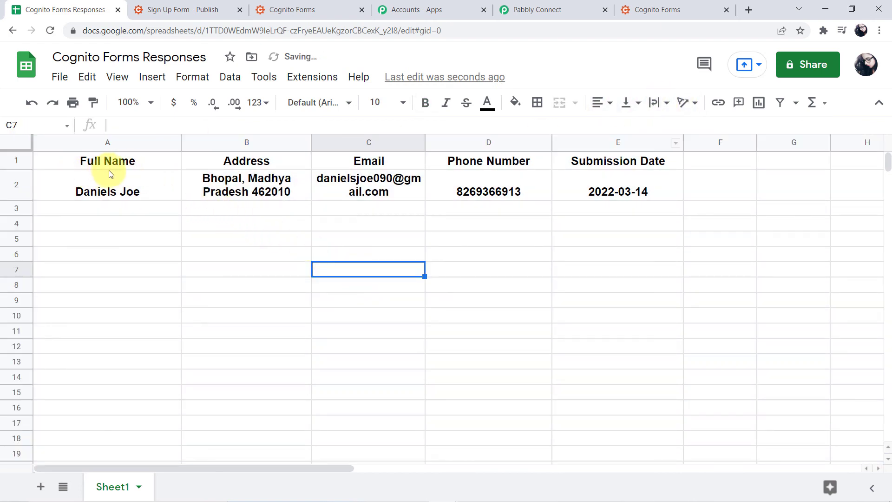
click(267, 162)
click(358, 181)
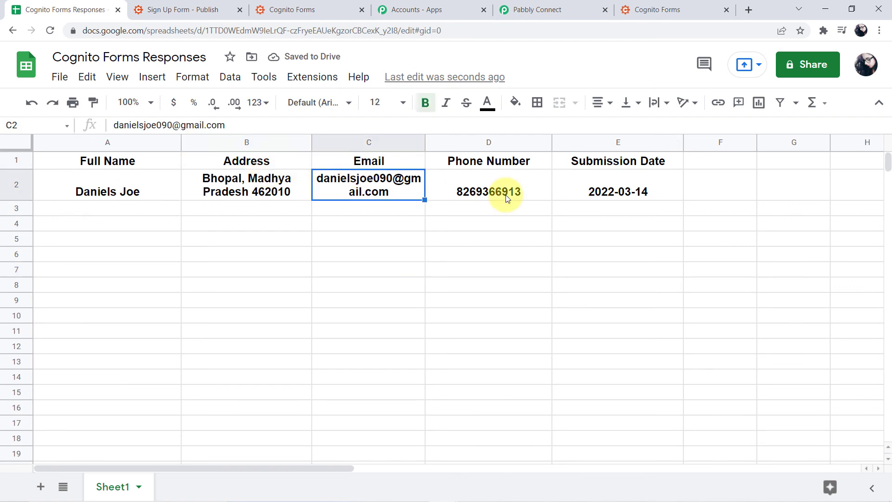
click(507, 192)
click(595, 191)
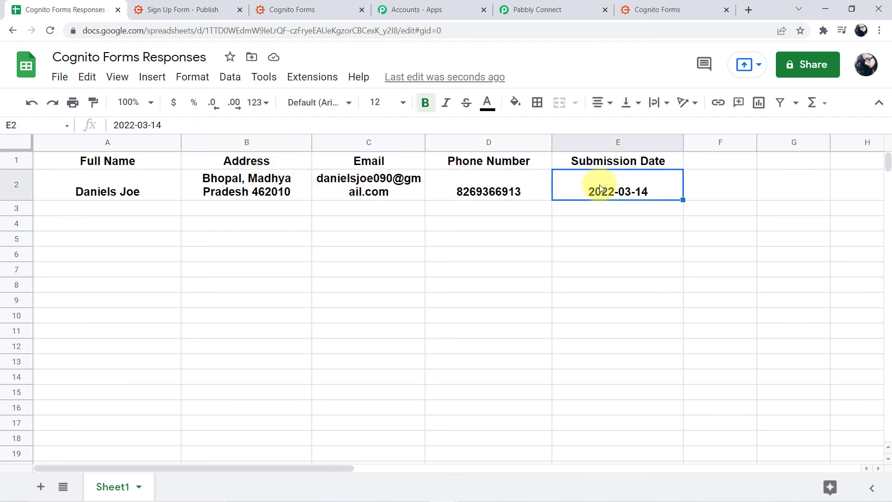
Save the Google Sheets action settings, confirm the success dialog, and scroll back to the top
click(553, 9)
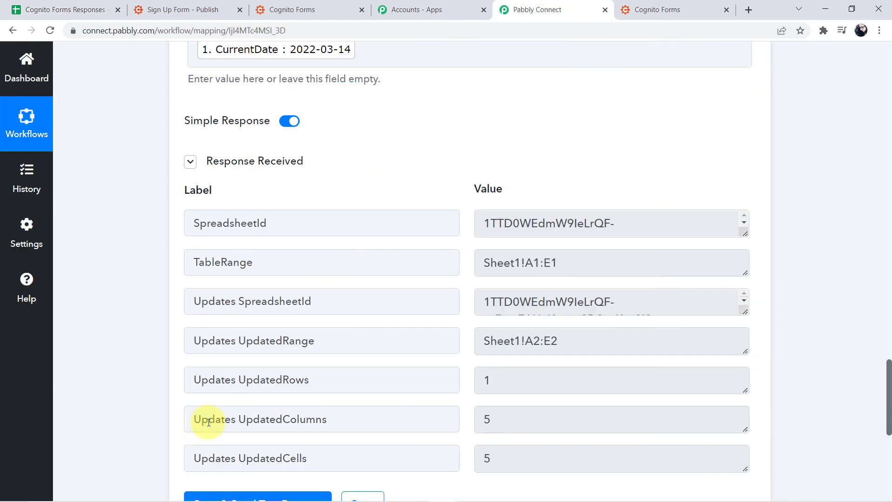
scroll(149, 386, down, 3)
click(364, 392)
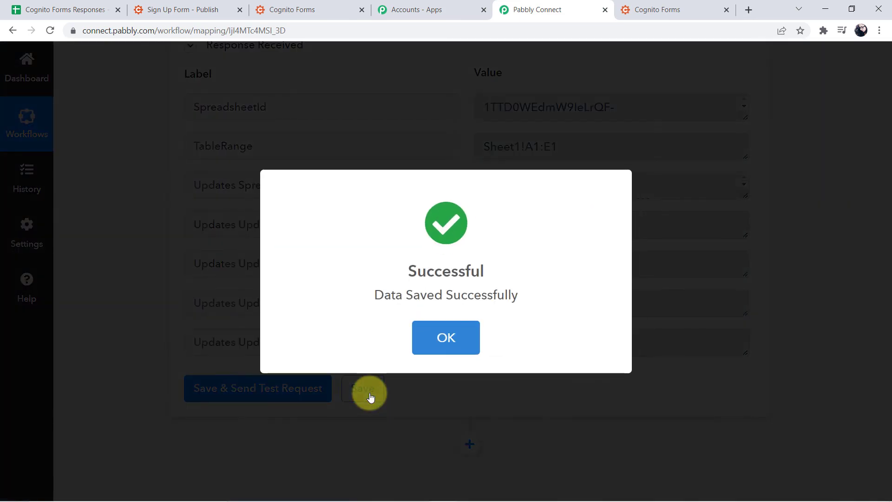
click(445, 346)
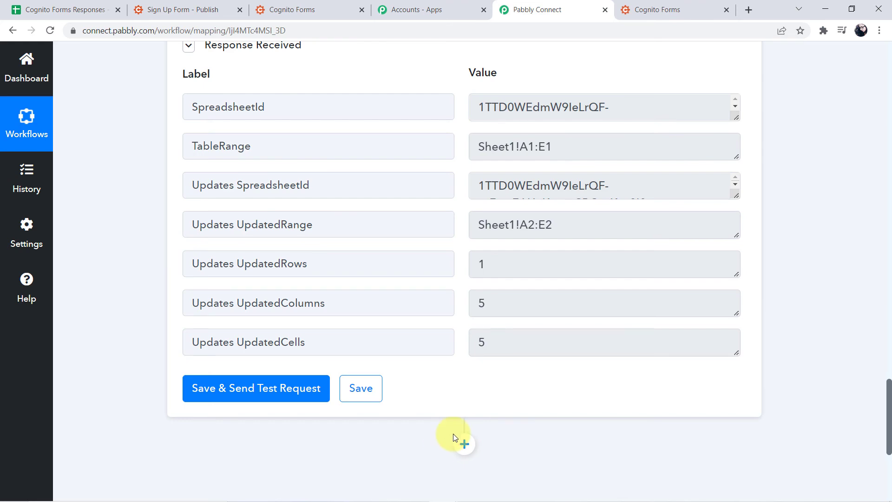
scroll(453, 433, up, 5)
scroll(453, 433, up, 5)
scroll(453, 433, up, 5)
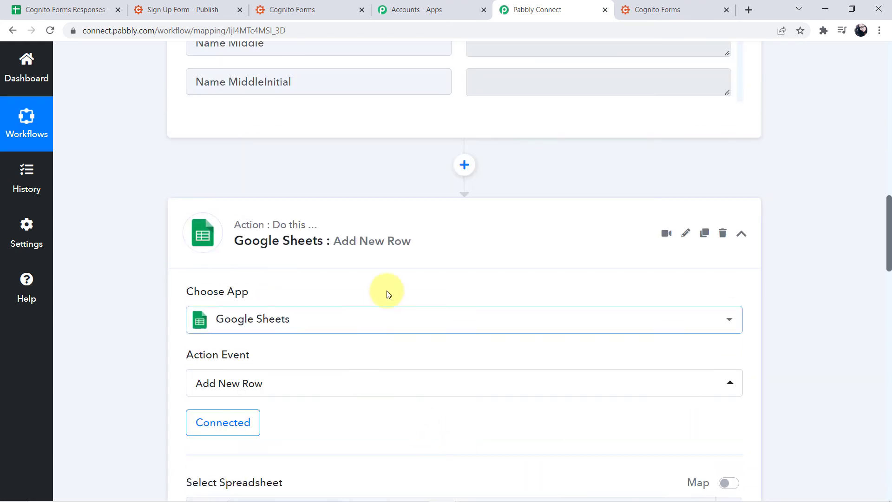
scroll(402, 256, up, 3)
scroll(400, 255, up, 10)
Collapse the Cognito Forms trigger card and check the new row 2 in the spreadsheet
scroll(401, 255, up, 5)
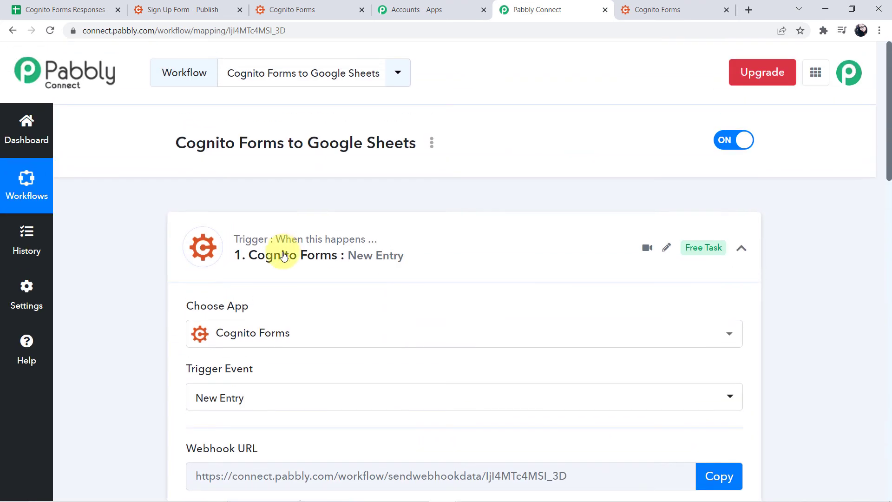
click(375, 271)
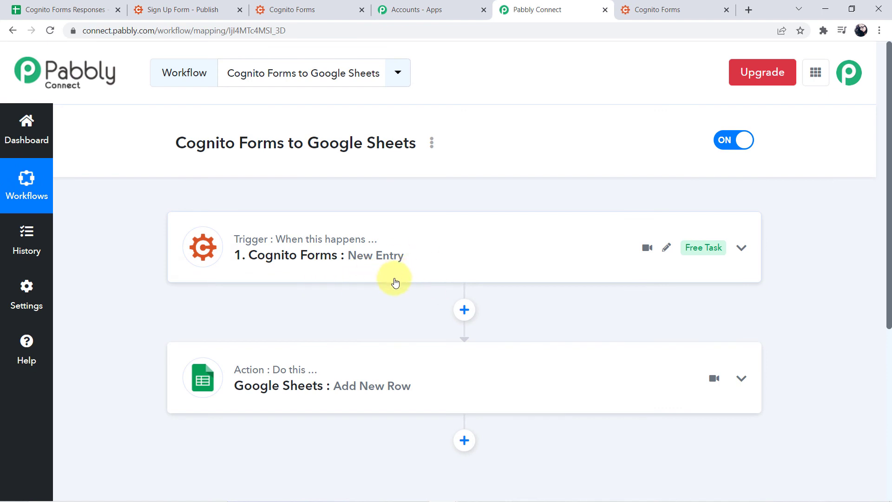
click(60, 10)
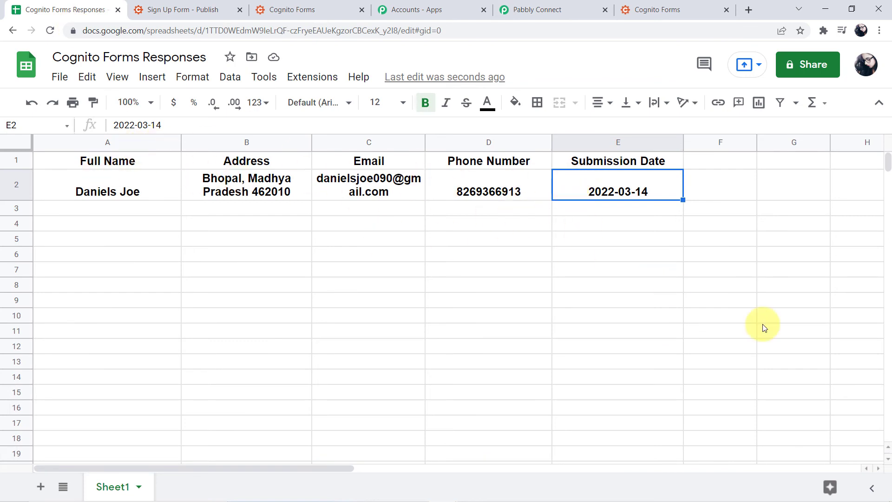
click(534, 9)
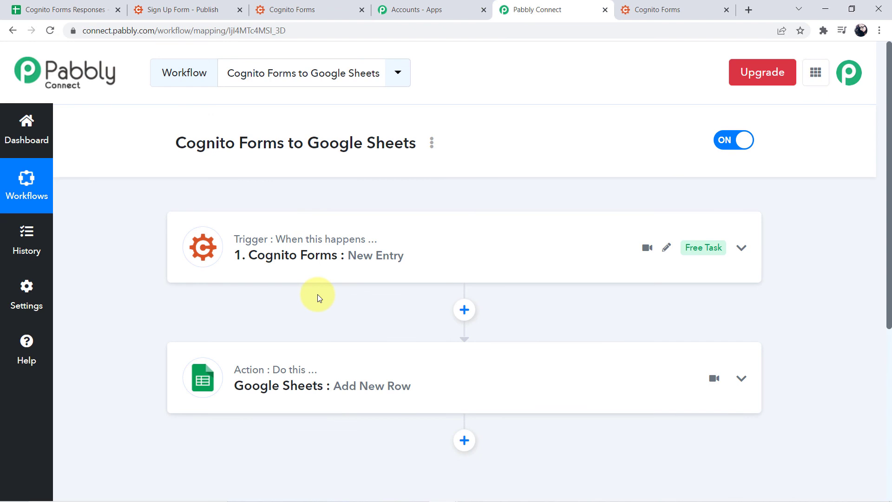